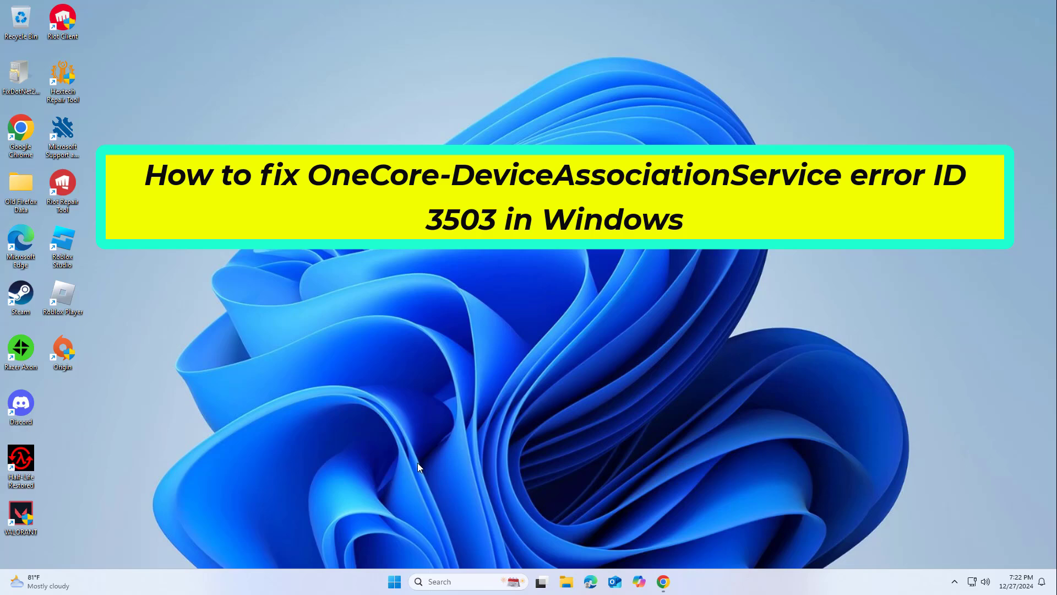
- Search Windows for "services" and open the Services console
{"action": "left_click", "coordinate": [456, 581]}
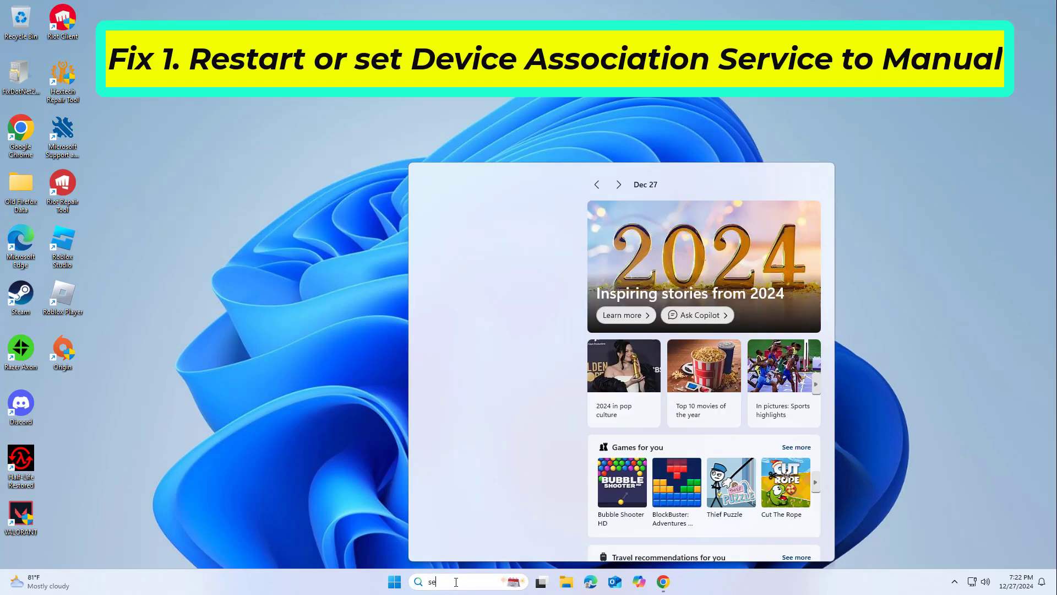
{"action": "type", "text": "services"}
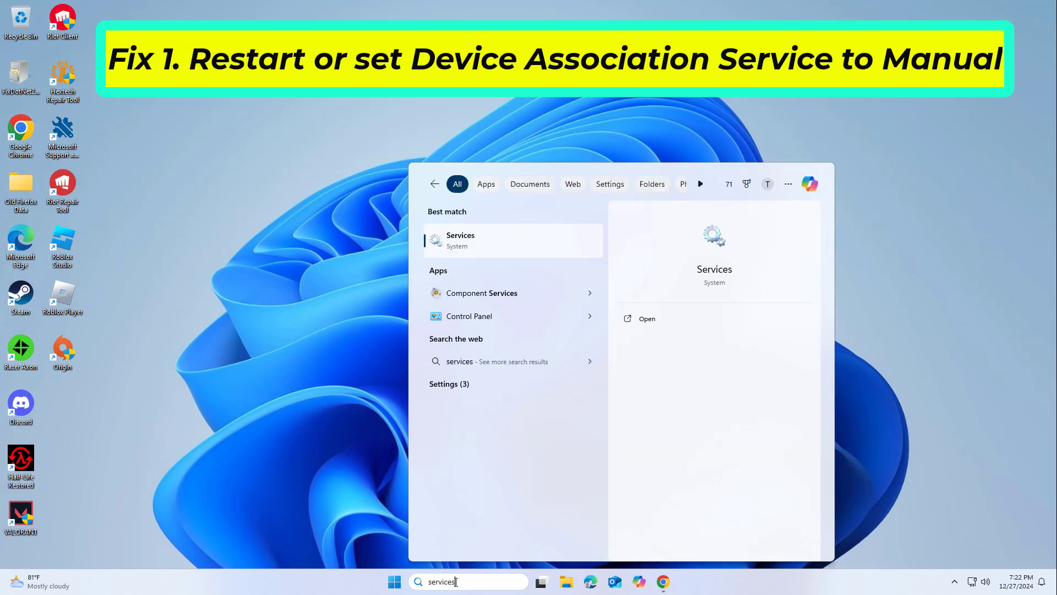
{"action": "left_click", "coordinate": [494, 241]}
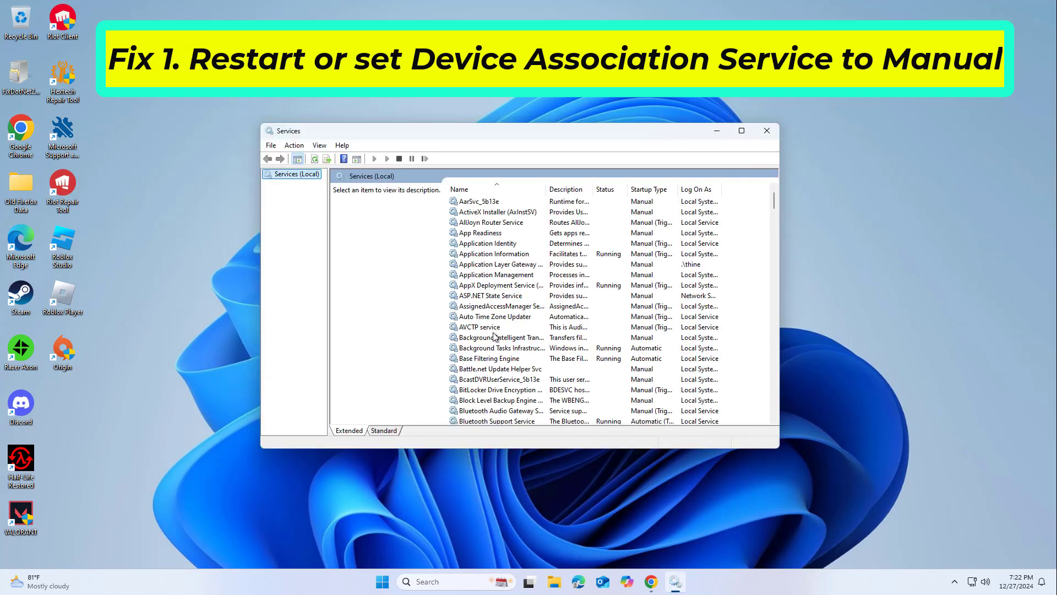
- Locate Device Association Service in the list of local services and open its properties
{"action": "left_click", "coordinate": [494, 337]}
{"action": "key", "text": "Home"}
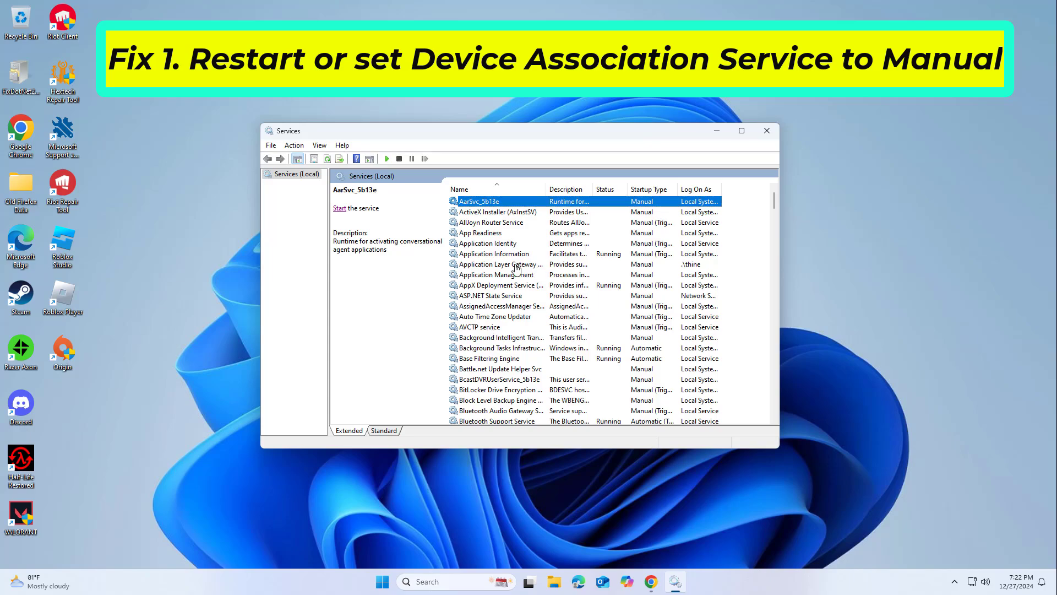
{"action": "scroll", "coordinate": [538, 266], "scroll_direction": "down", "scroll_amount": 17}
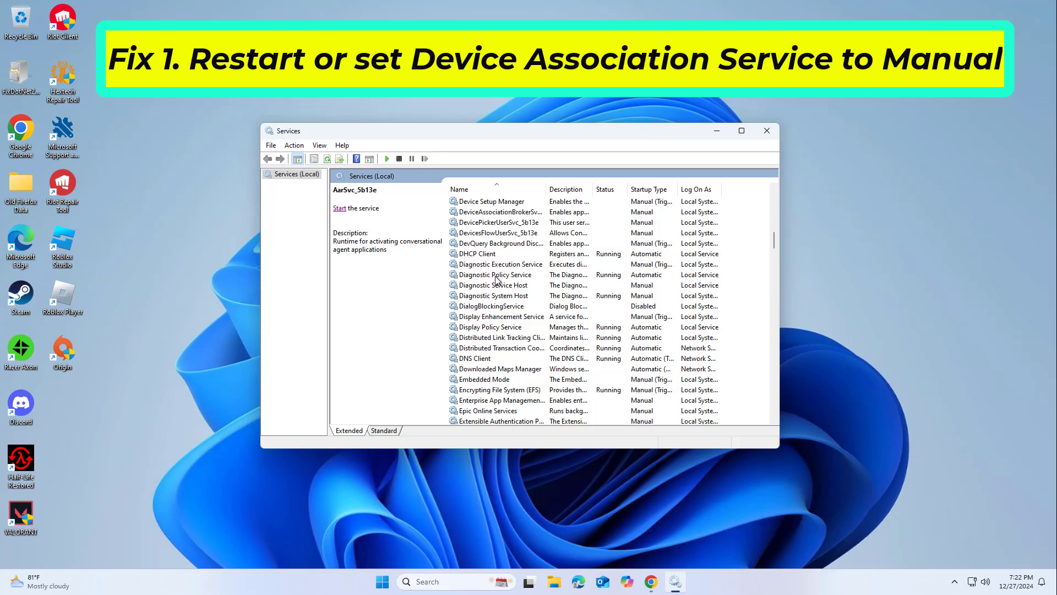
{"action": "scroll", "coordinate": [492, 296], "scroll_direction": "down", "scroll_amount": 1}
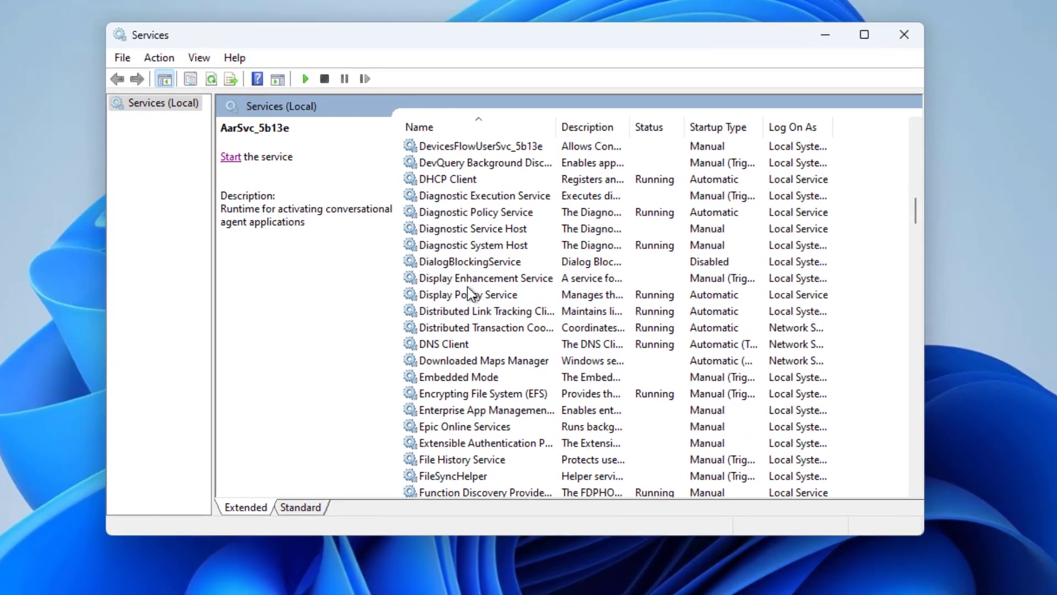
{"action": "scroll", "coordinate": [468, 288], "scroll_direction": "down", "scroll_amount": 3}
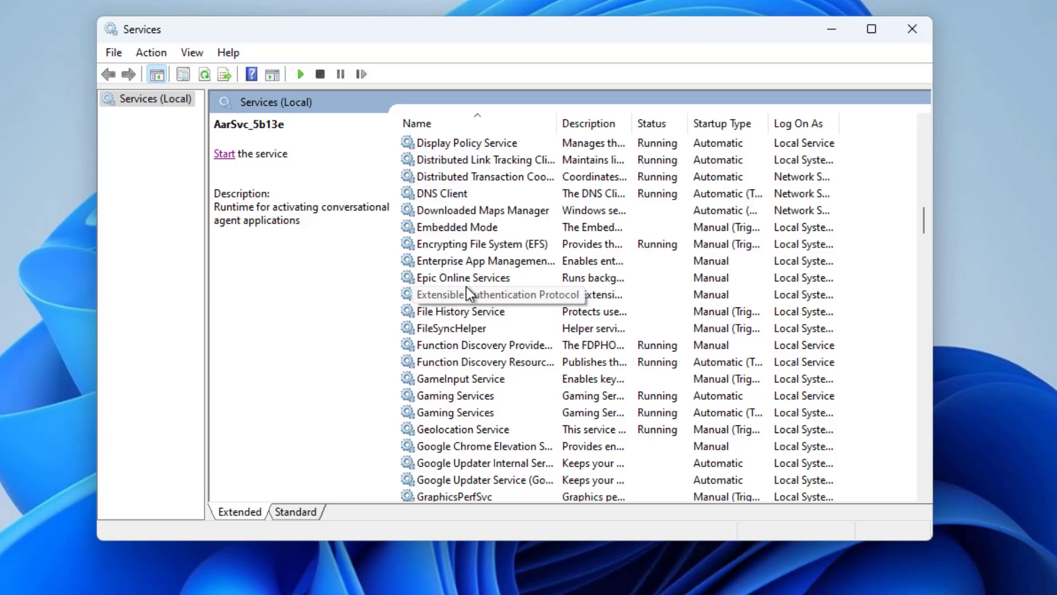
{"action": "scroll", "coordinate": [468, 287], "scroll_direction": "down", "scroll_amount": 2}
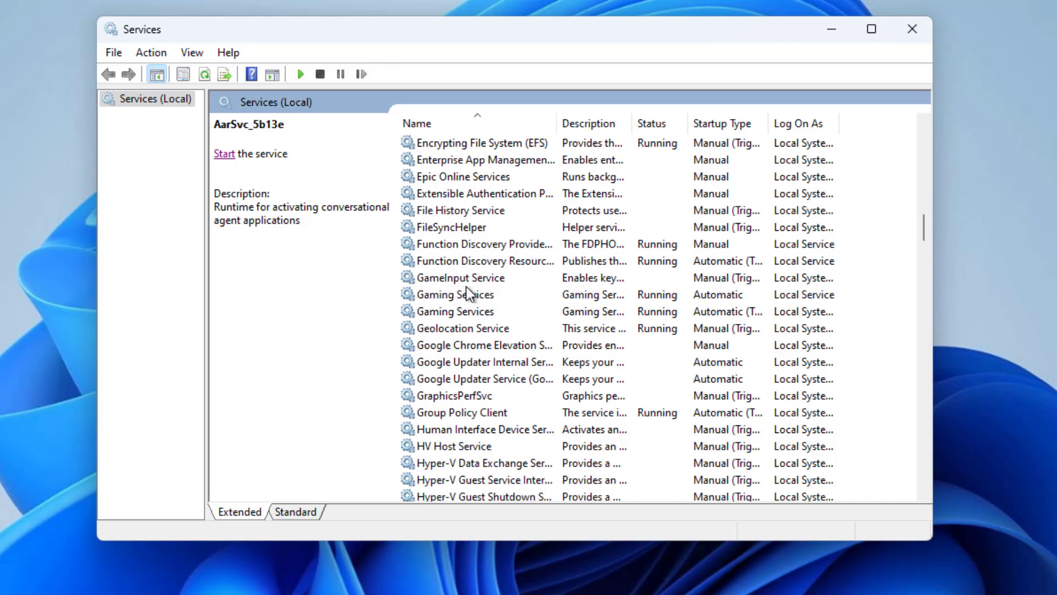
{"action": "scroll", "coordinate": [467, 294], "scroll_direction": "up", "scroll_amount": 1}
{"action": "scroll", "coordinate": [467, 293], "scroll_direction": "down", "scroll_amount": 1}
{"action": "scroll", "coordinate": [467, 294], "scroll_direction": "up", "scroll_amount": 5}
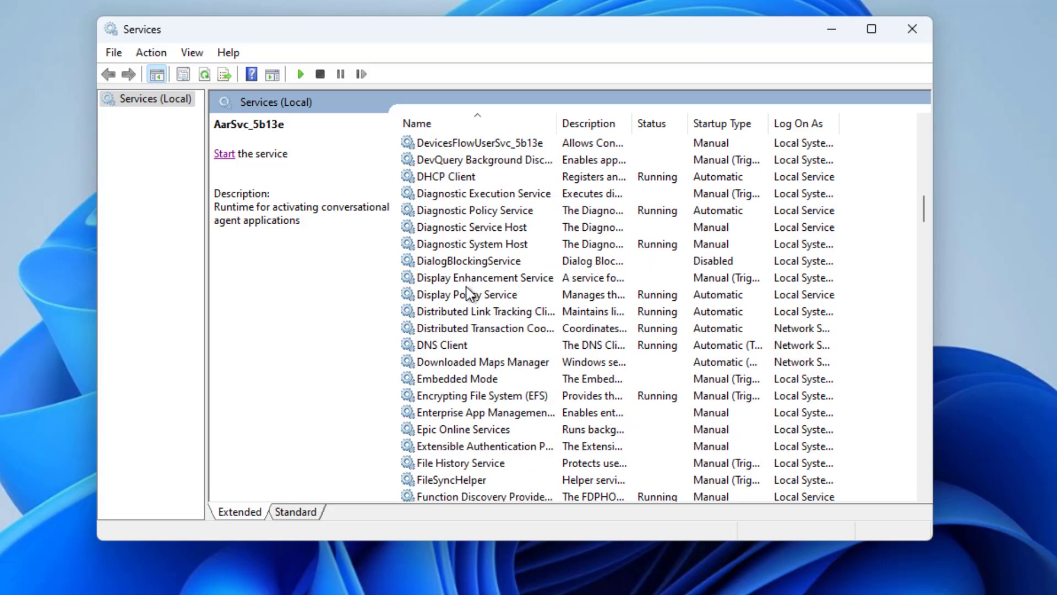
{"action": "left_click", "coordinate": [464, 362]}
{"action": "key", "text": "s"}
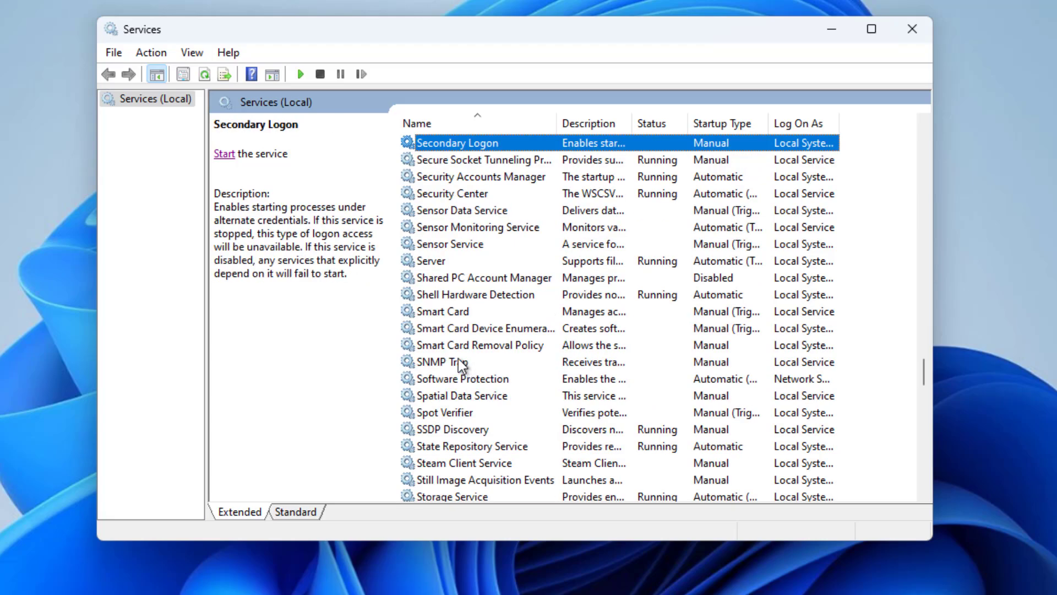
{"action": "left_click", "coordinate": [468, 345]}
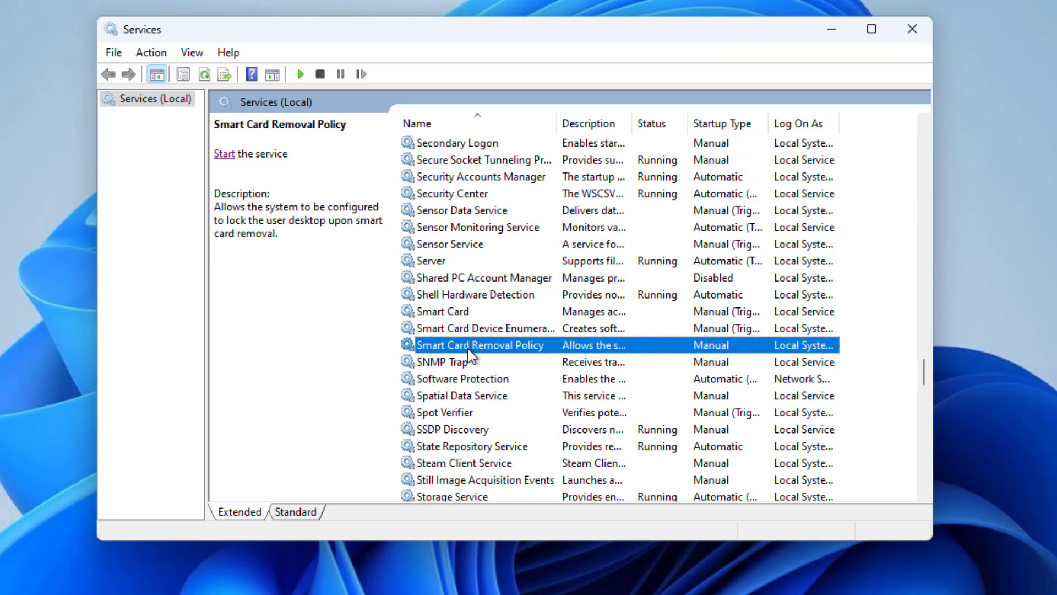
{"action": "key", "text": "d"}
{"action": "key", "text": "e"}
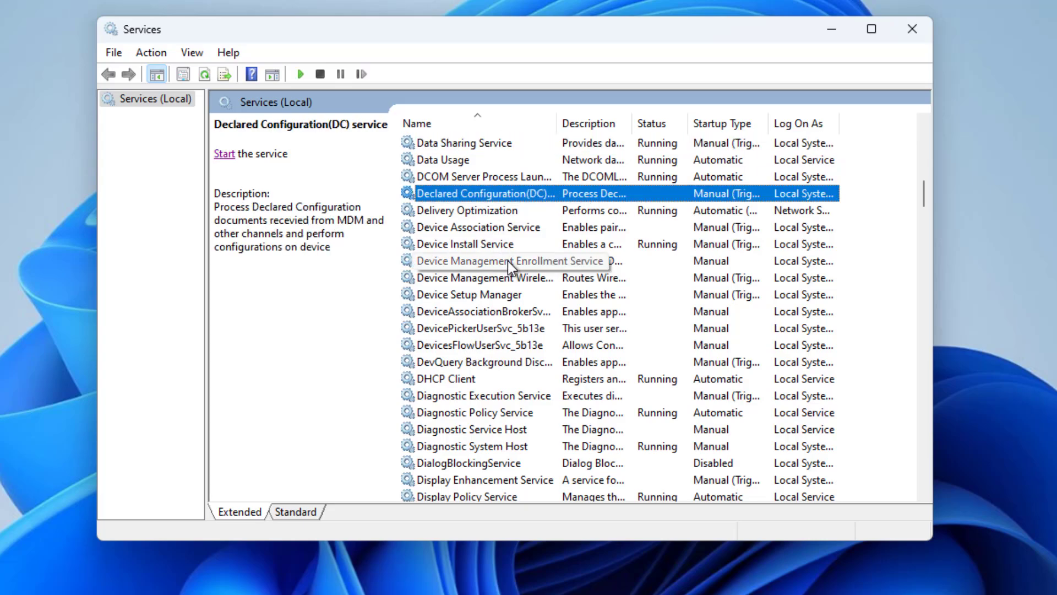
{"action": "left_click", "coordinate": [505, 228]}
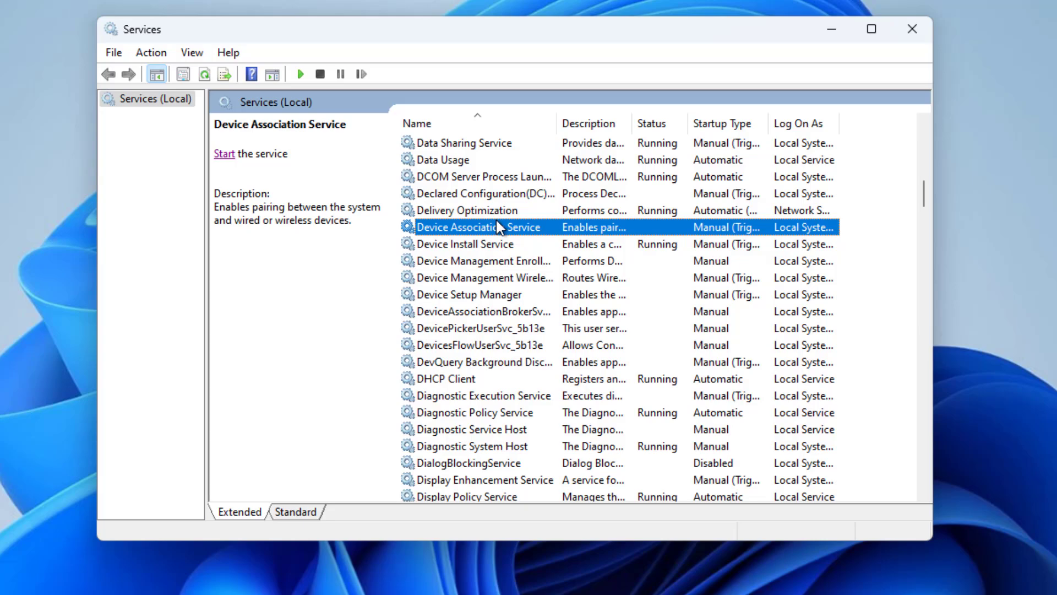
{"action": "double_click", "coordinate": [497, 226]}
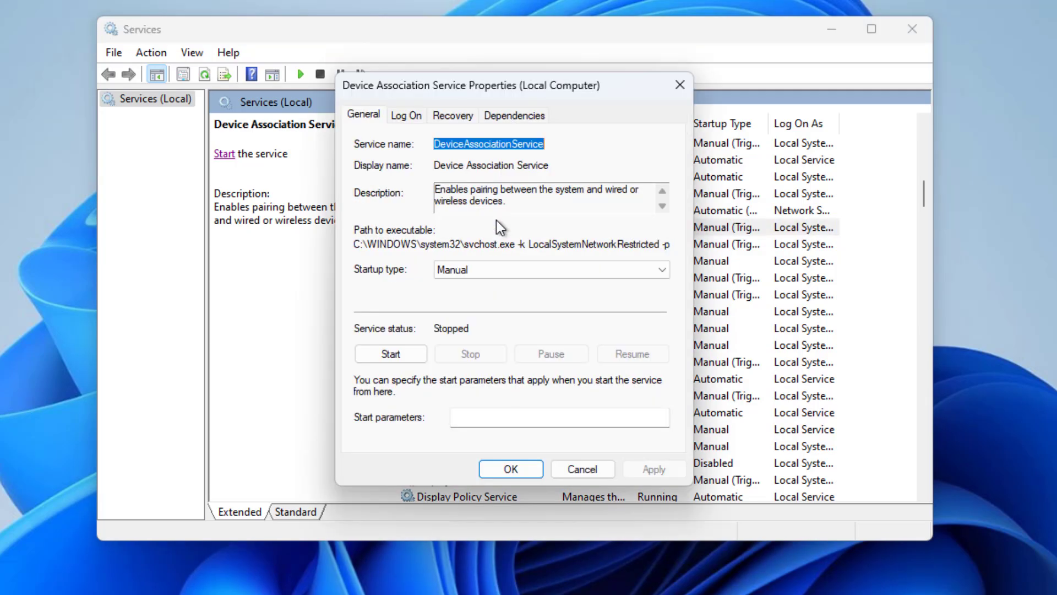
- Set the startup type of Device Association Service to Manual, apply it and close the properties
{"action": "left_click", "coordinate": [495, 270]}
{"action": "left_click", "coordinate": [492, 307]}
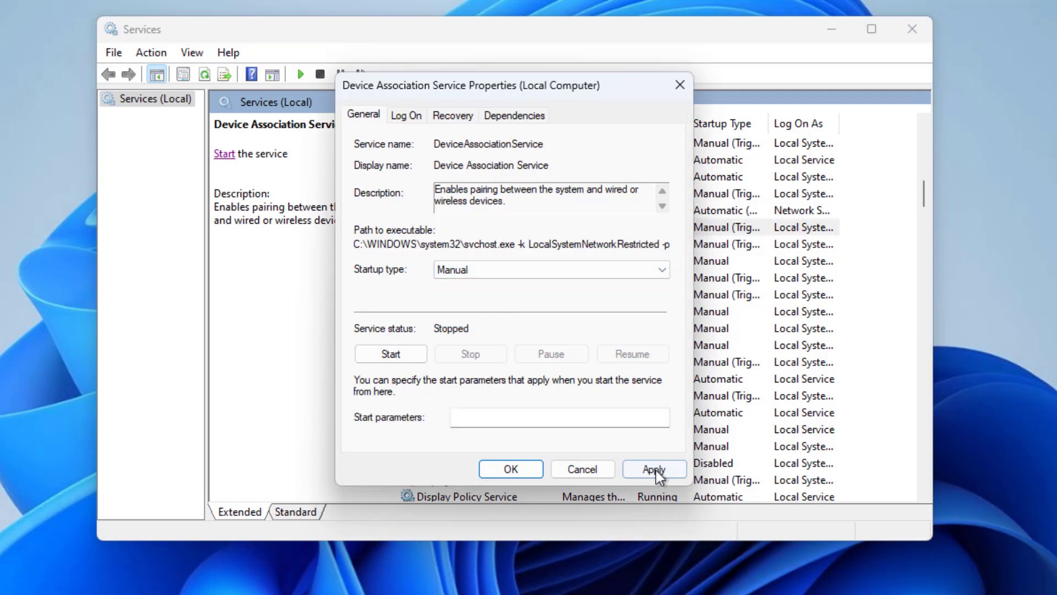
{"action": "left_click", "coordinate": [656, 473]}
{"action": "left_click", "coordinate": [504, 474]}
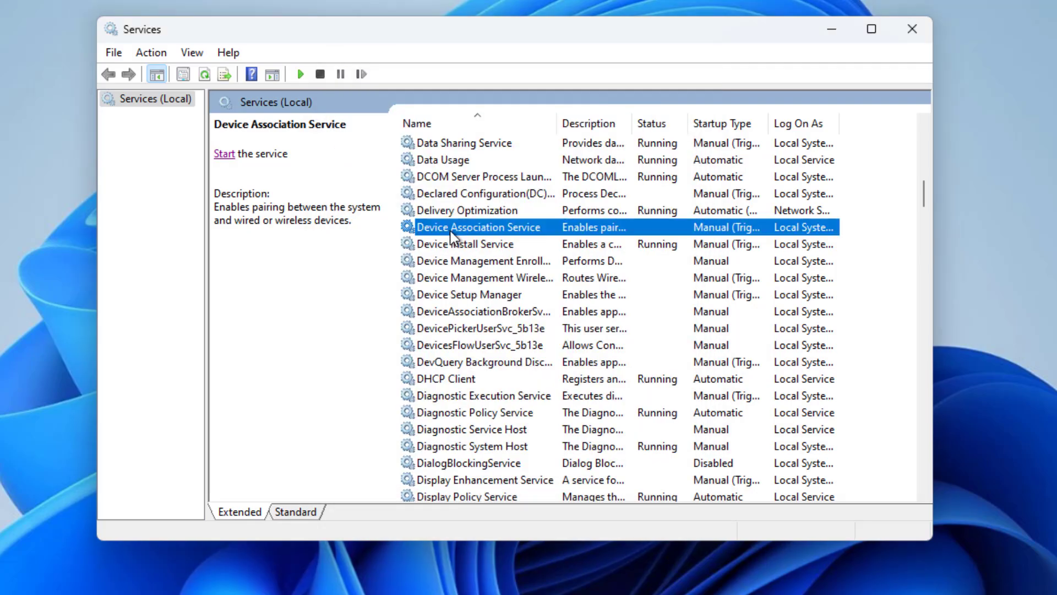
- Start Device Association Service from the services list and close the Services console
{"action": "right_click", "coordinate": [468, 230]}
{"action": "left_click", "coordinate": [497, 242]}
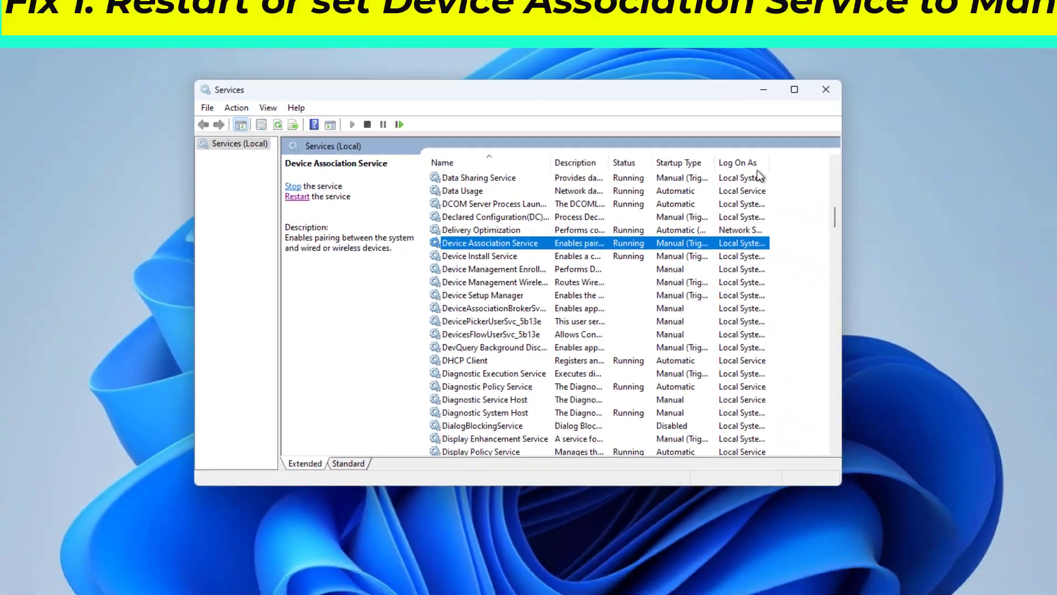
{"action": "left_click", "coordinate": [826, 89]}
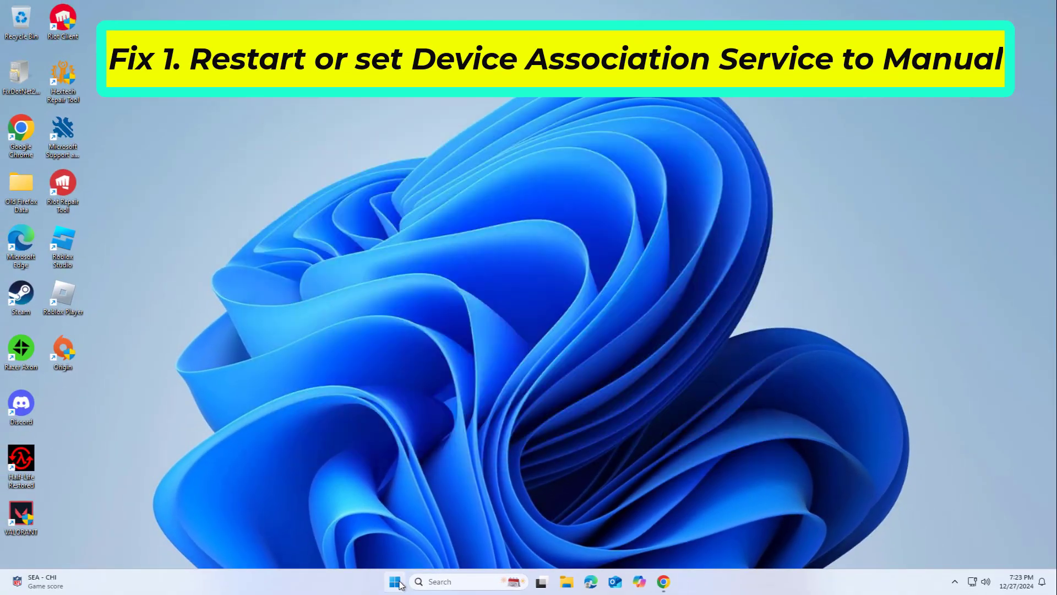
{"action": "key", "text": "super"}
{"action": "left_click", "coordinate": [665, 543]}
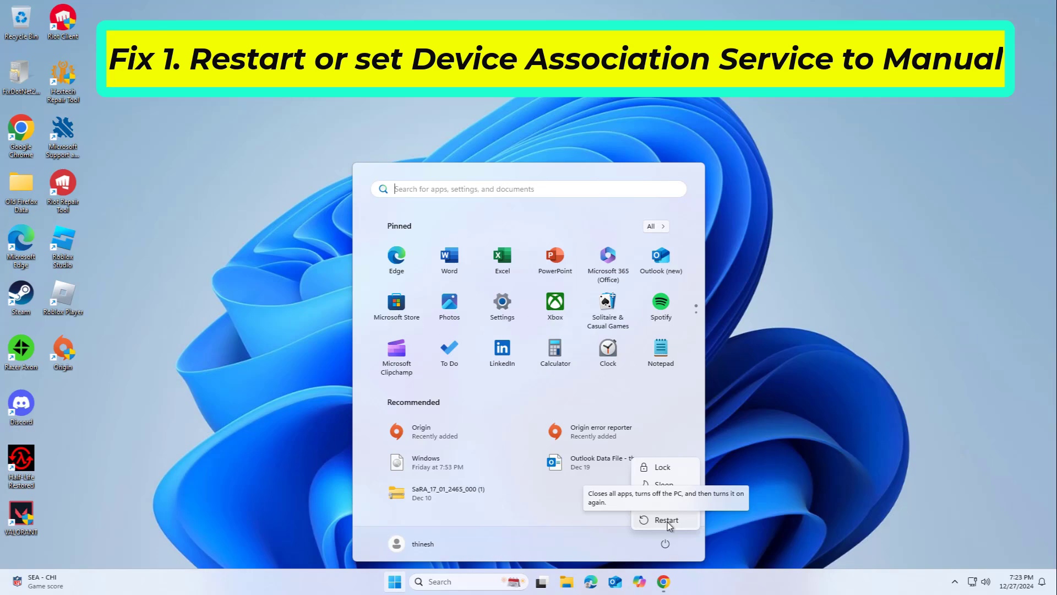
{"action": "left_click", "coordinate": [341, 149]}
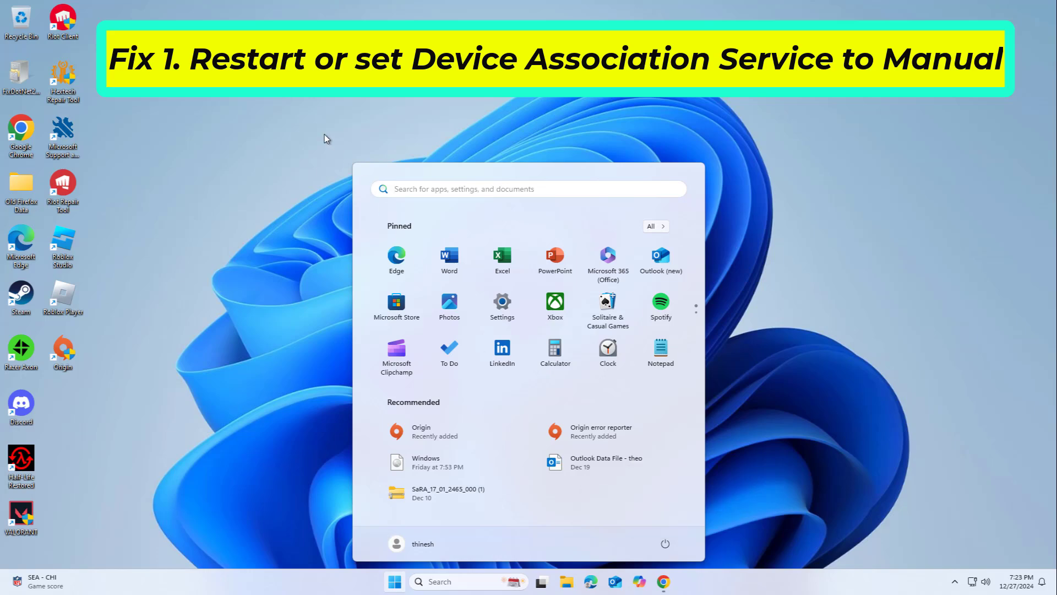
{"action": "left_click", "coordinate": [342, 148]}
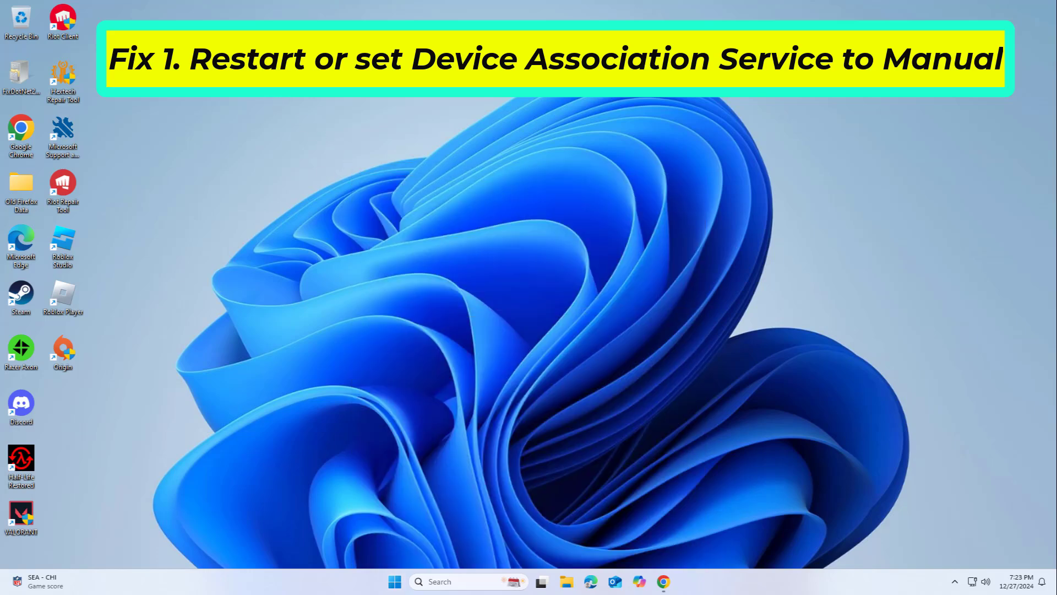
- Search Windows for "cmd" and open Command Prompt as administrator, allowing it to make changes to the device
{"action": "left_click", "coordinate": [440, 582]}
{"action": "type", "text": "cmd"}
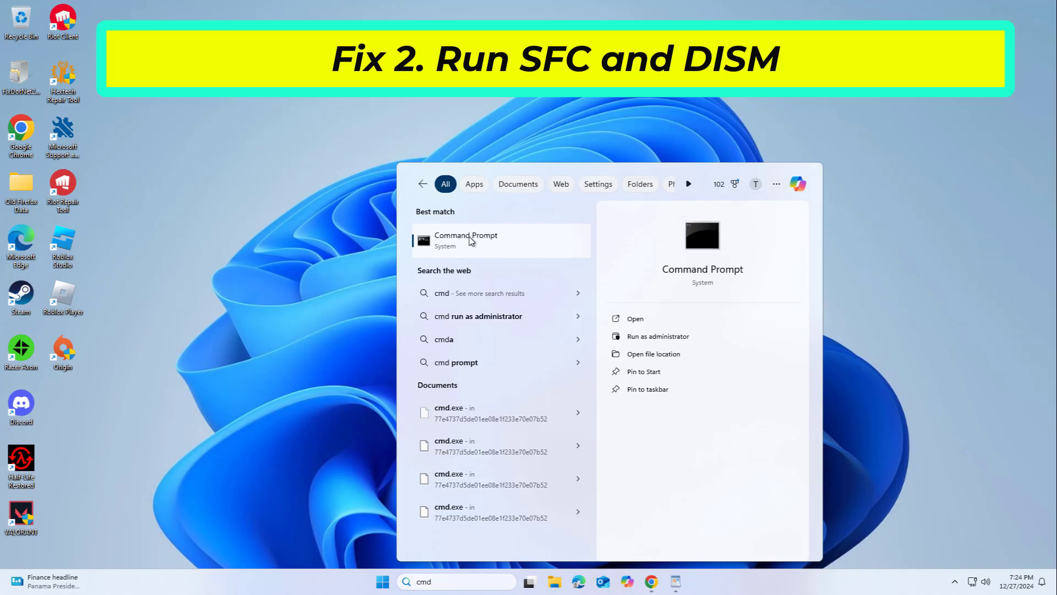
{"action": "right_click", "coordinate": [471, 240]}
{"action": "left_click", "coordinate": [528, 252]}
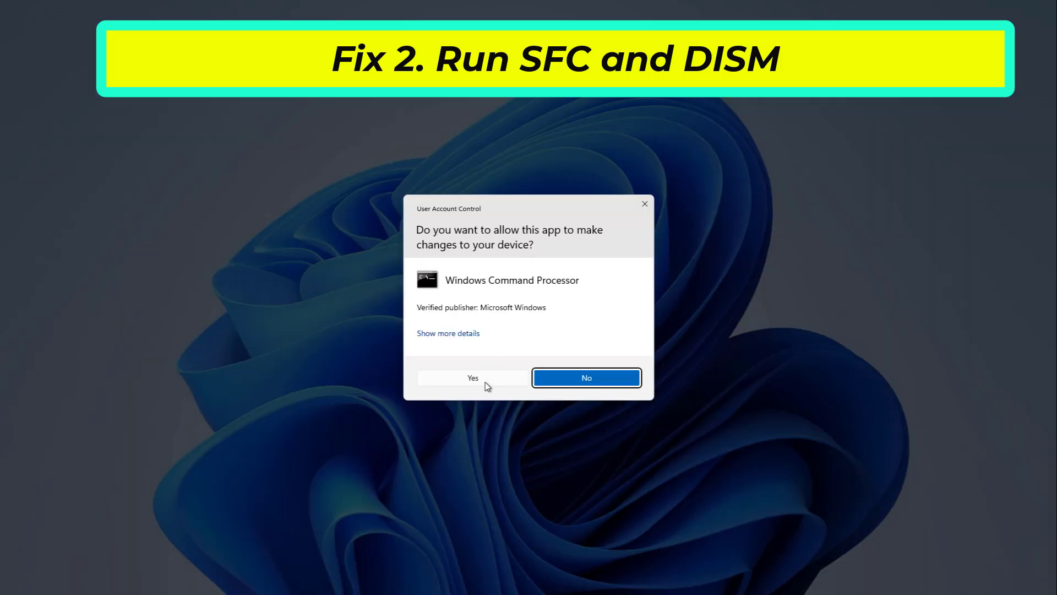
{"action": "key", "text": "alt+y"}
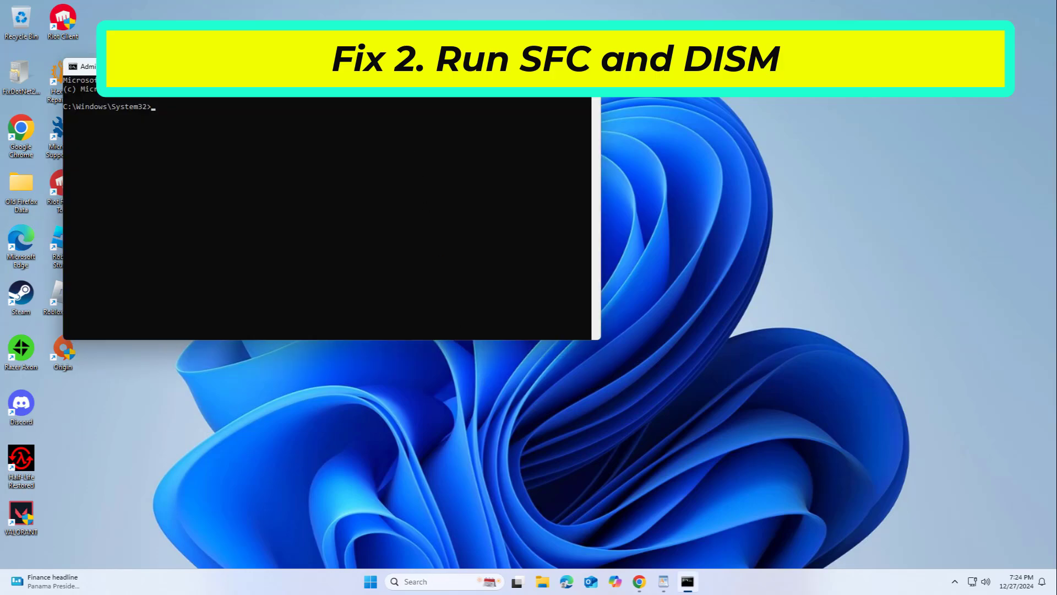
- Move the Command Prompt window to the middle of the desktop at its normal size
{"action": "left_click_drag", "start_coordinate": [406, 66], "coordinate": [499, 14]}
{"action": "left_click", "coordinate": [501, 11]}
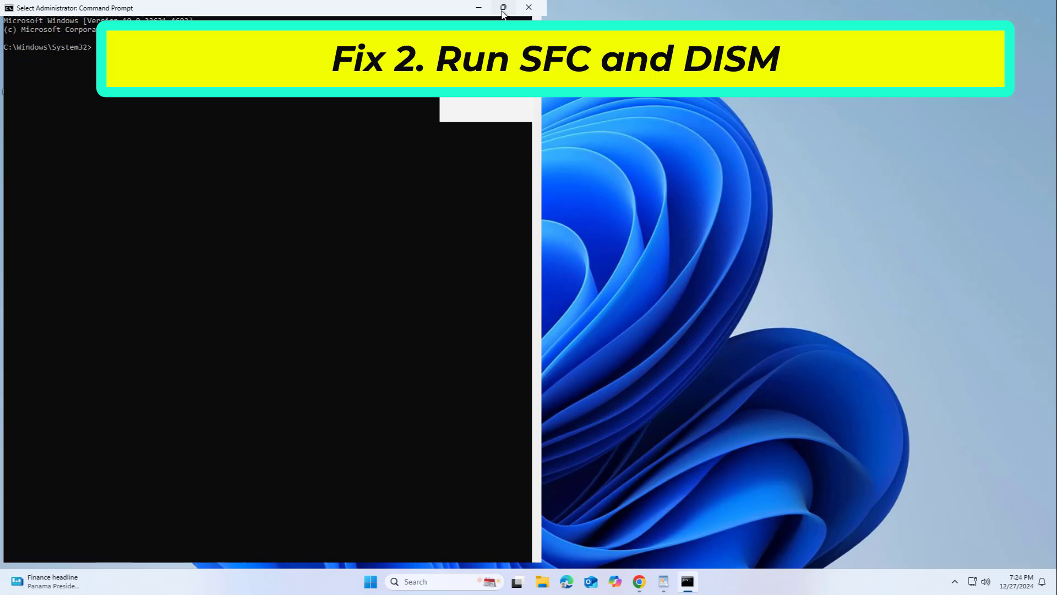
{"action": "left_click", "coordinate": [500, 11]}
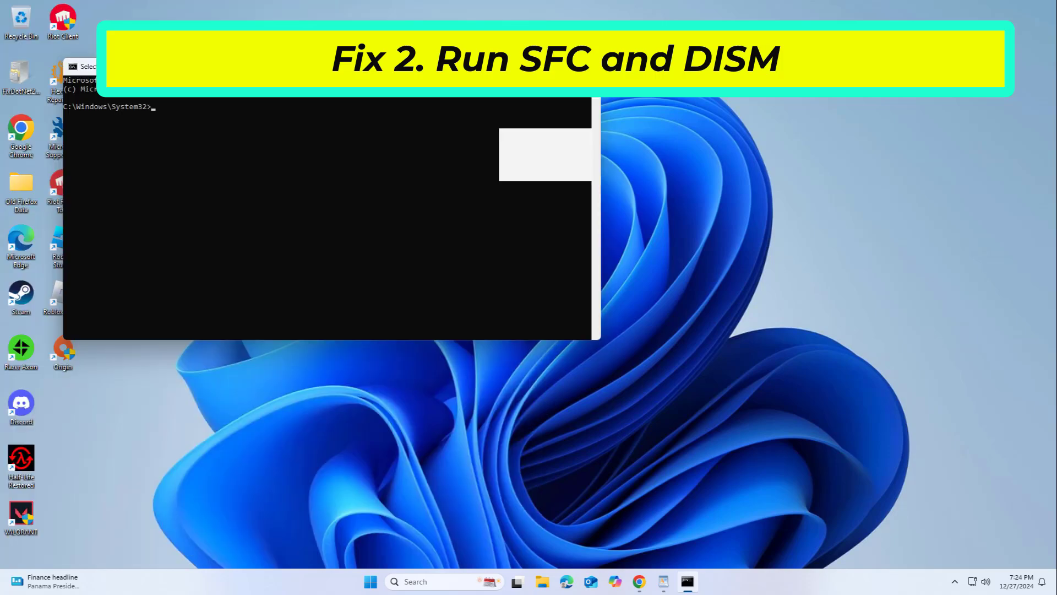
{"action": "left_click_drag", "start_coordinate": [383, 68], "coordinate": [573, 131]}
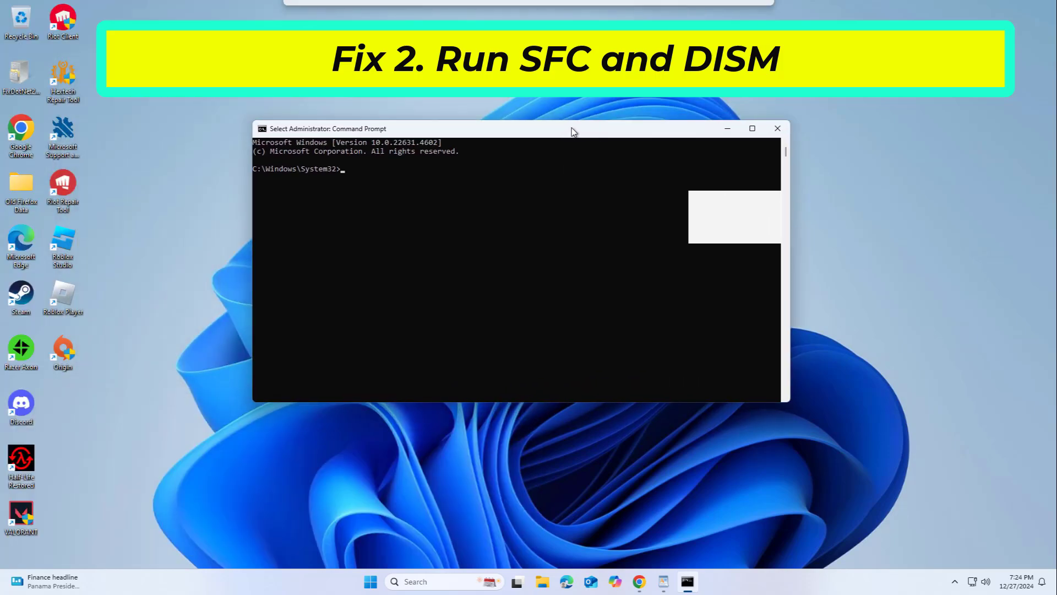
- Run the system file check with the command sfc /scannow
{"action": "type", "text": "sfc"}
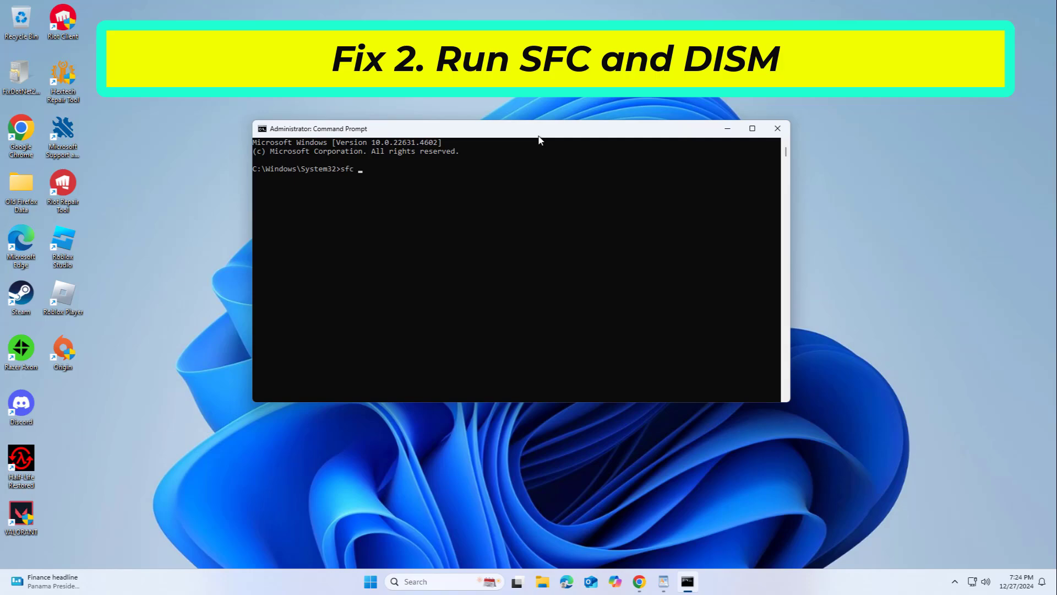
{"action": "type", "text": " /scannow"}
{"action": "key", "text": "Return"}
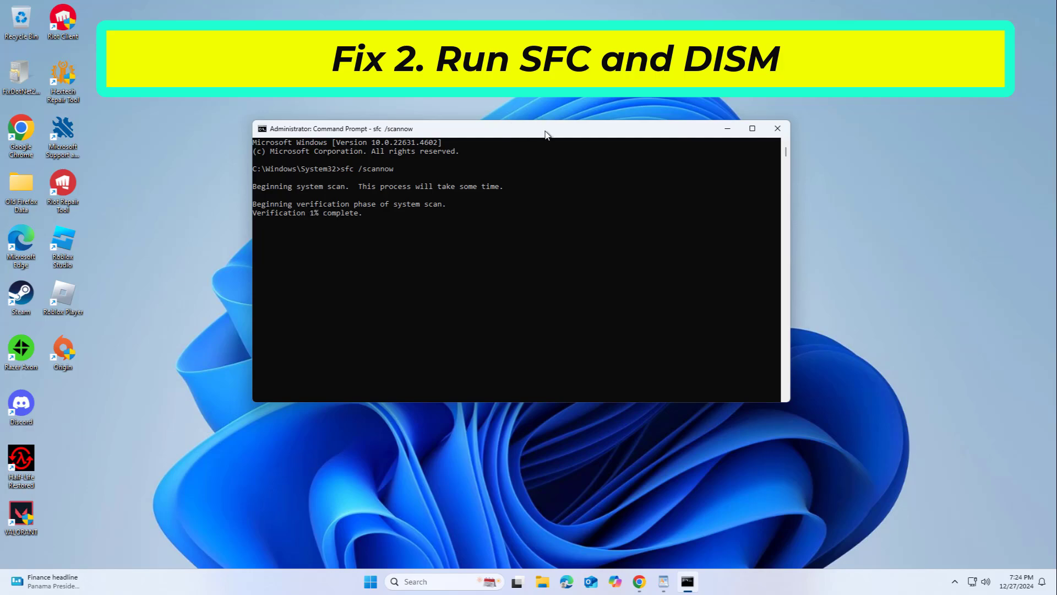
- Copy DISM /Online /Cleanup-Image /CheckHealth from the open text document and paste it into Command Prompt
{"action": "left_click", "coordinate": [664, 579]}
{"action": "left_click_drag", "start_coordinate": [761, 196], "coordinate": [585, 196]}
{"action": "right_click", "coordinate": [614, 196]}
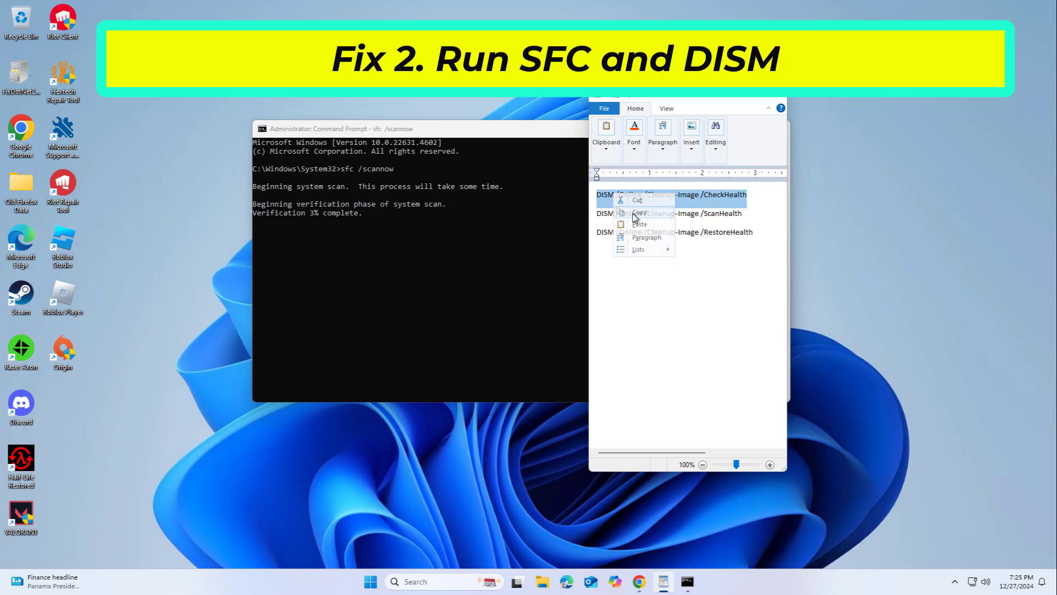
{"action": "left_click", "coordinate": [634, 212]}
{"action": "left_click", "coordinate": [573, 164]}
{"action": "right_click", "coordinate": [554, 131]}
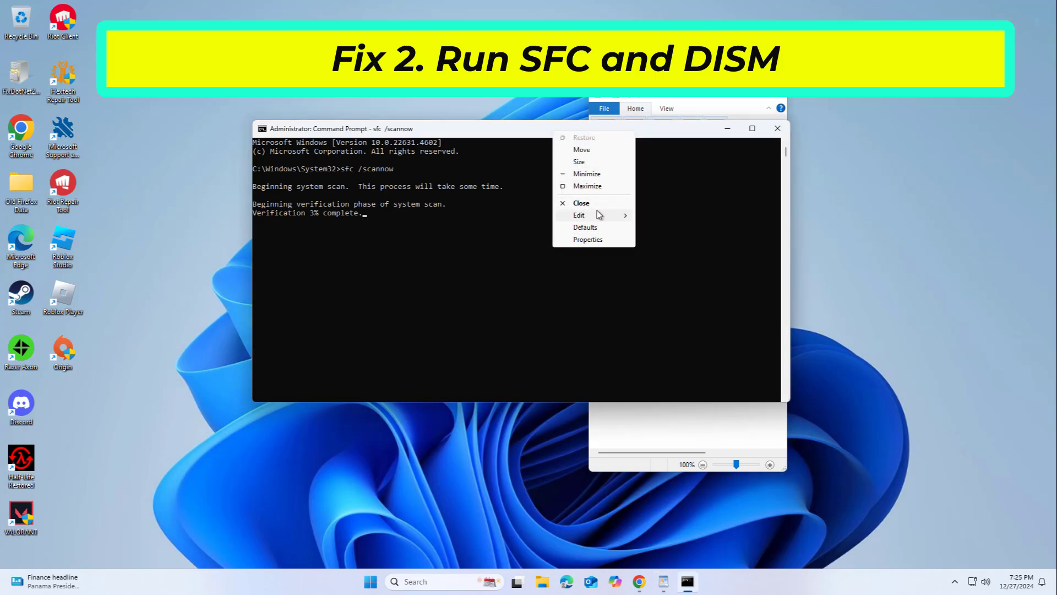
{"action": "mouse_move", "coordinate": [602, 215]}
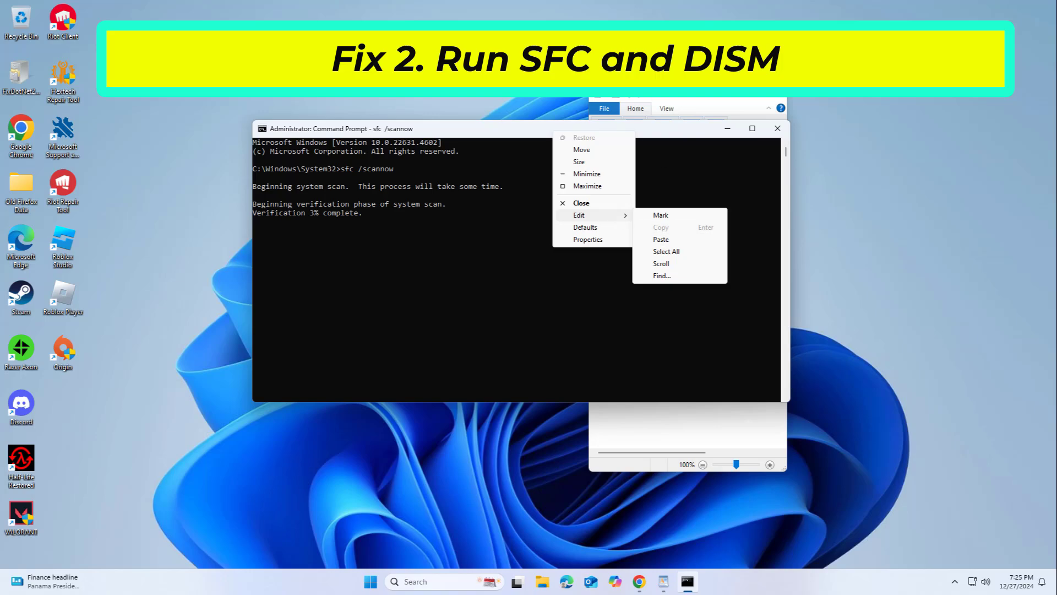
{"action": "left_click", "coordinate": [661, 239]}
- Return to the text document and highlight the DISM ScanHealth and RestoreHealth commands in turn
{"action": "key", "text": "alt+Tab"}
{"action": "left_click_drag", "start_coordinate": [743, 213], "coordinate": [608, 214]}
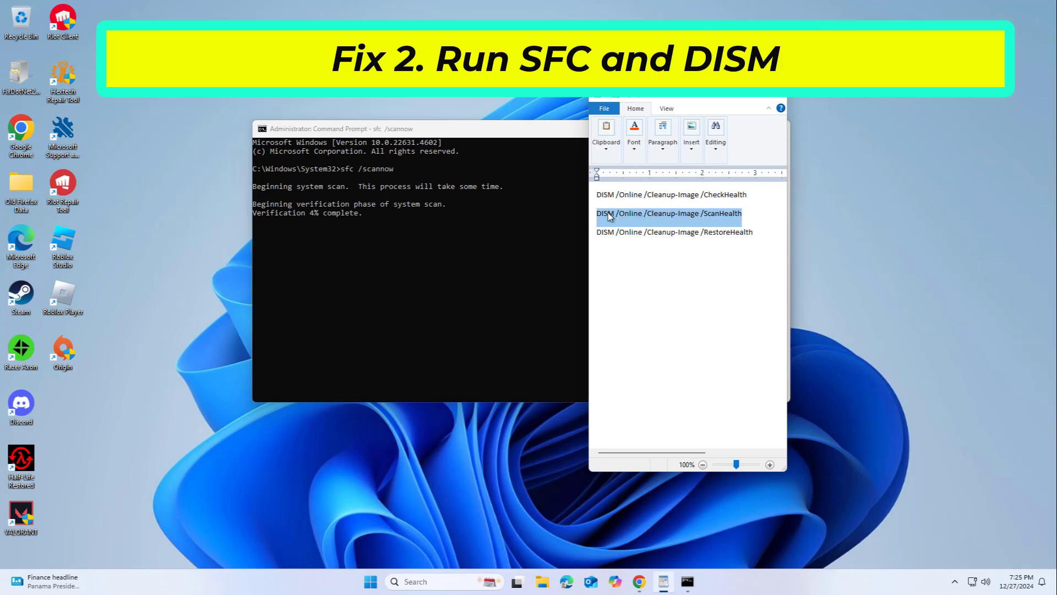
{"action": "left_click_drag", "start_coordinate": [783, 238], "coordinate": [637, 244]}
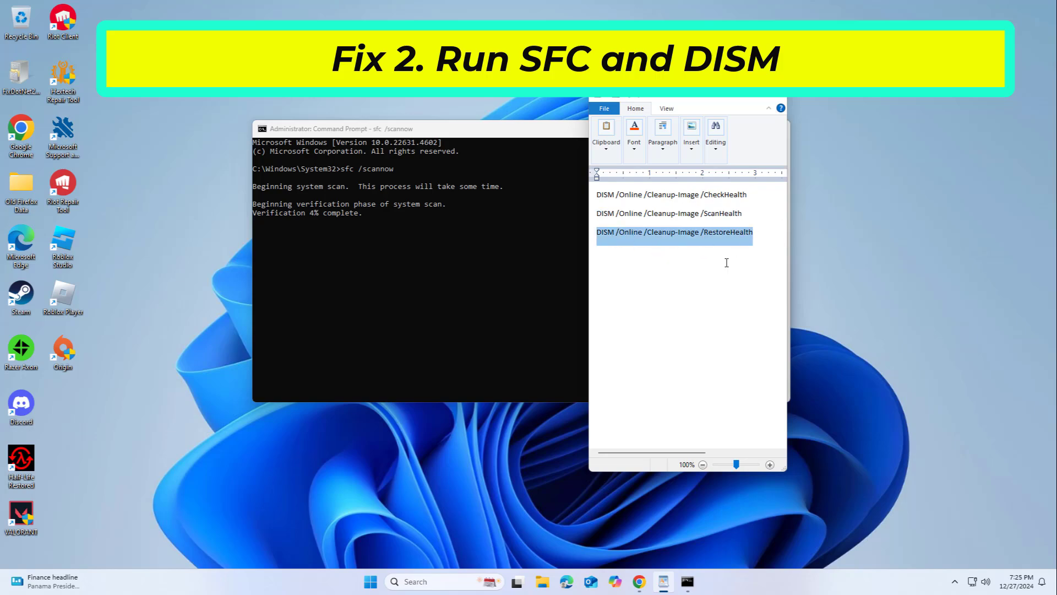
{"action": "left_click", "coordinate": [666, 231]}
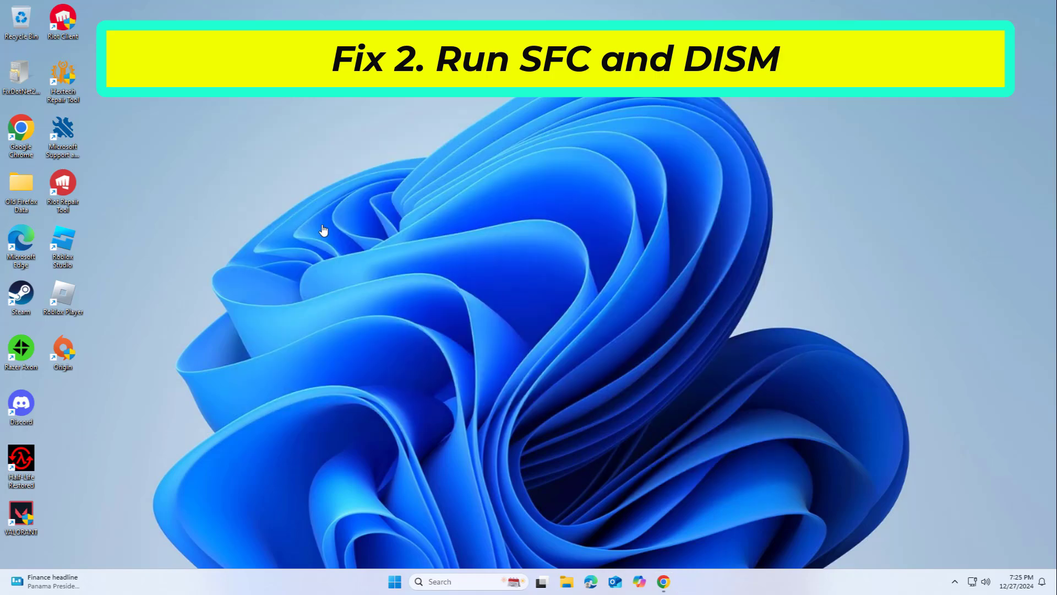
- Open the Windows Update settings, check for available updates, and close Settings
{"action": "left_click", "coordinate": [457, 584]}
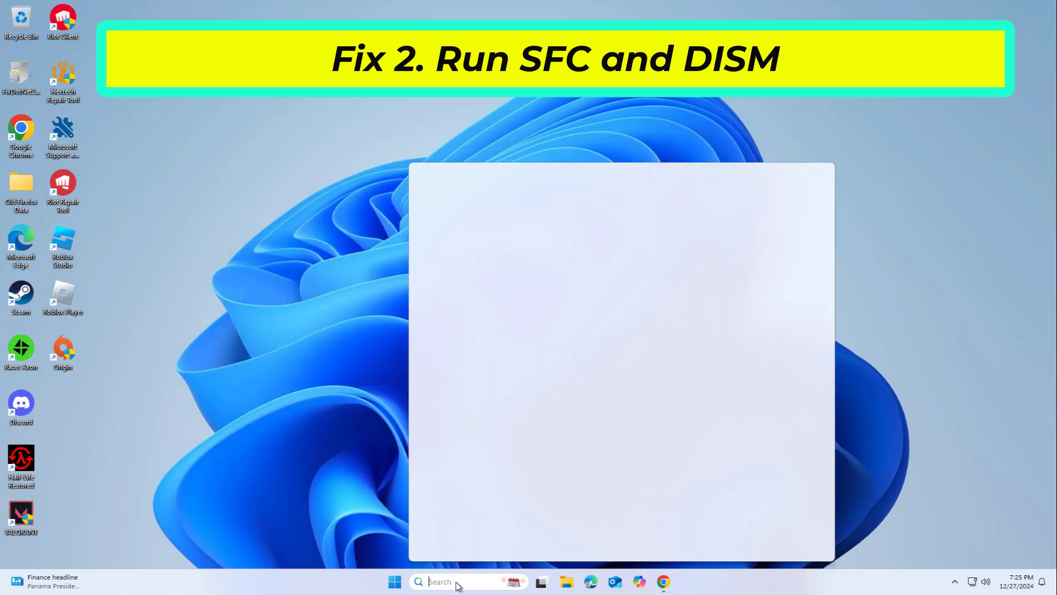
{"action": "type", "text": "updte"}
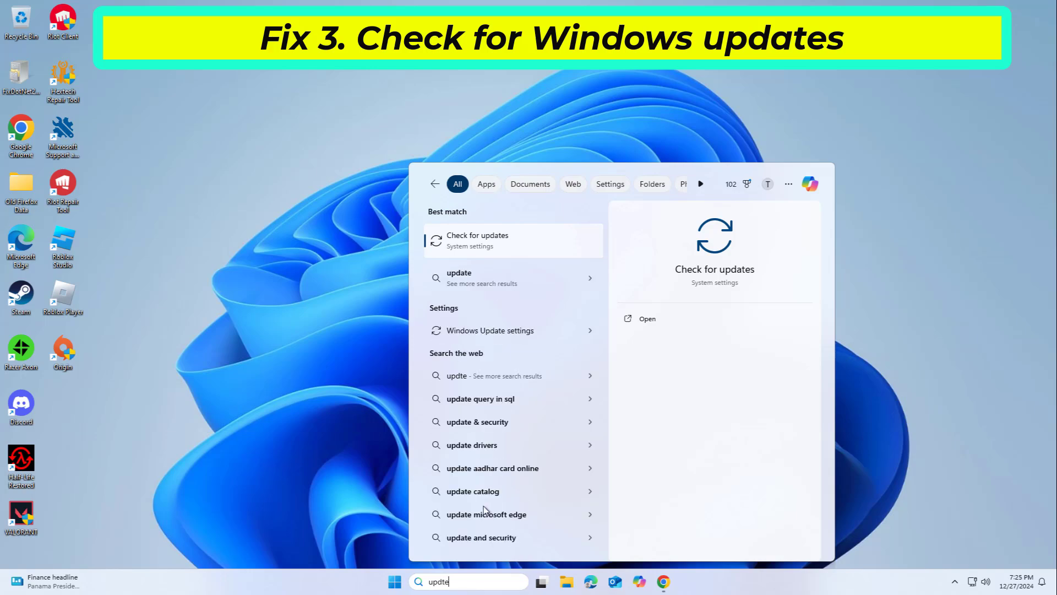
{"action": "left_click", "coordinate": [509, 235]}
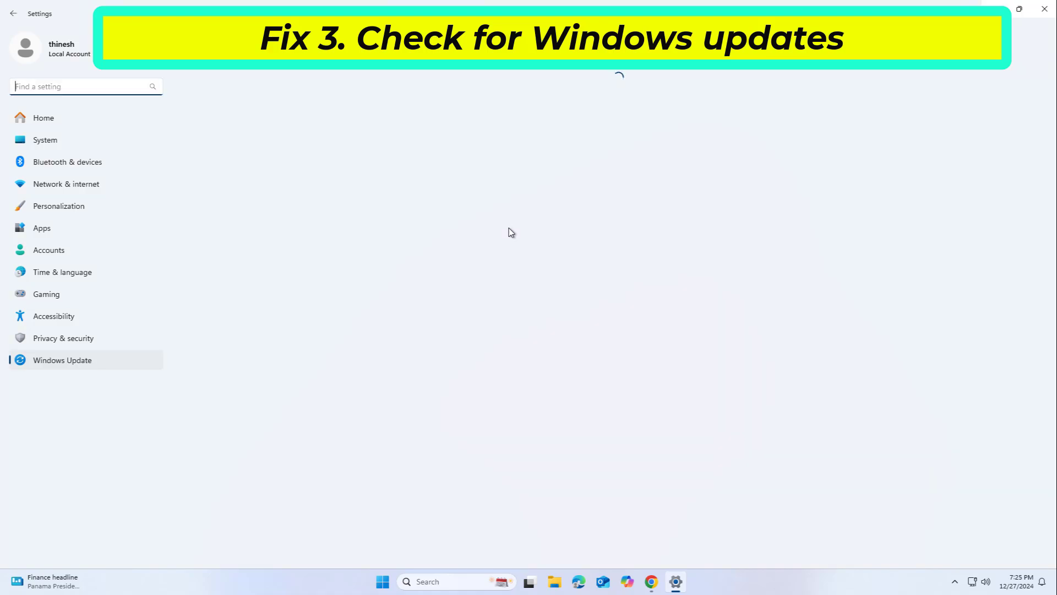
{"action": "left_click", "coordinate": [819, 94]}
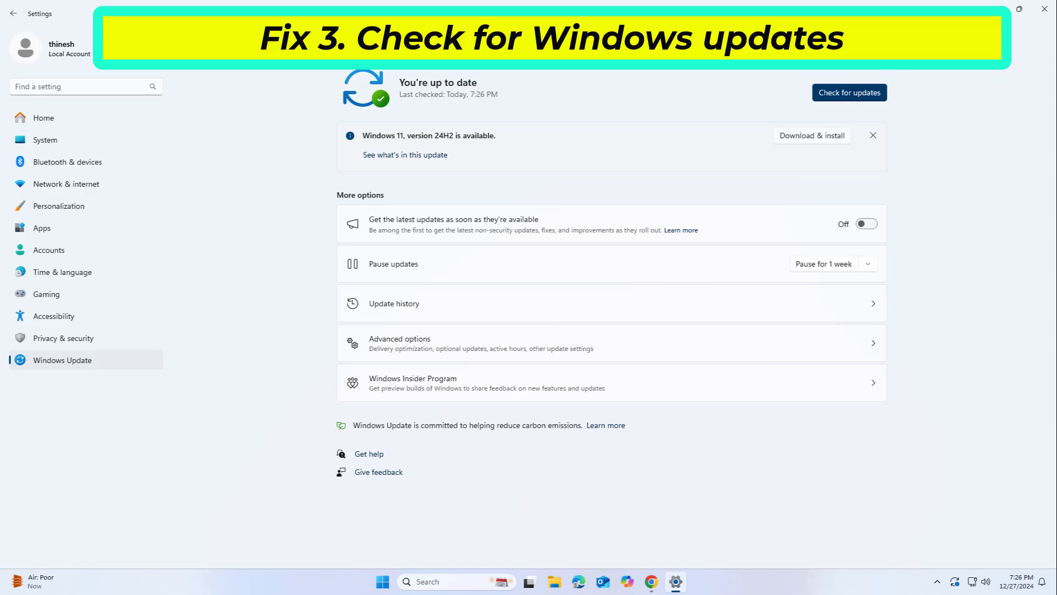
{"action": "left_click", "coordinate": [1044, 8]}
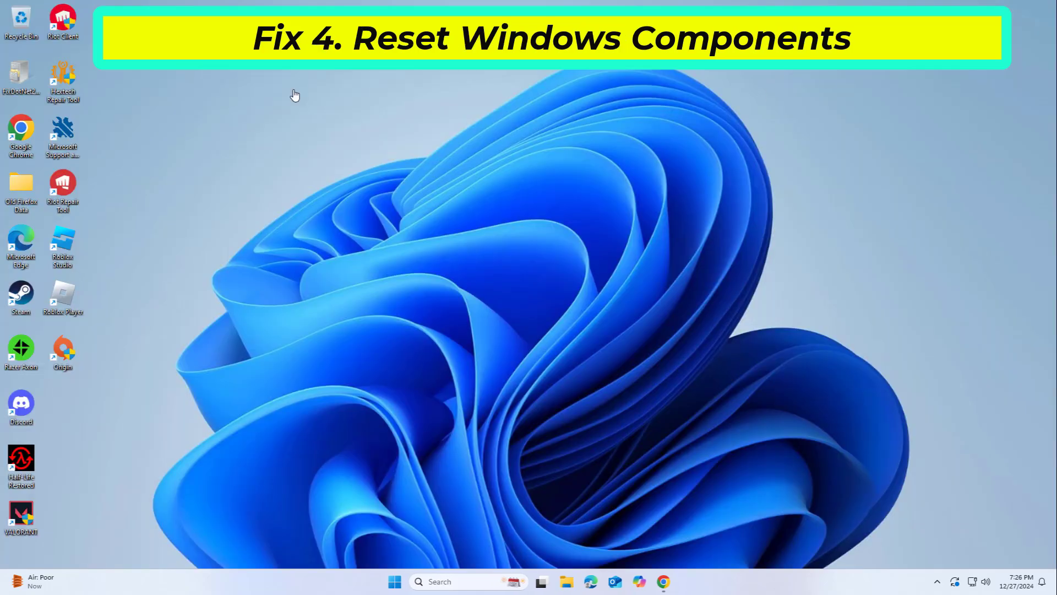
- Find and open Notepad, dismissing the notice about the missing batch file
{"action": "left_click", "coordinate": [449, 582]}
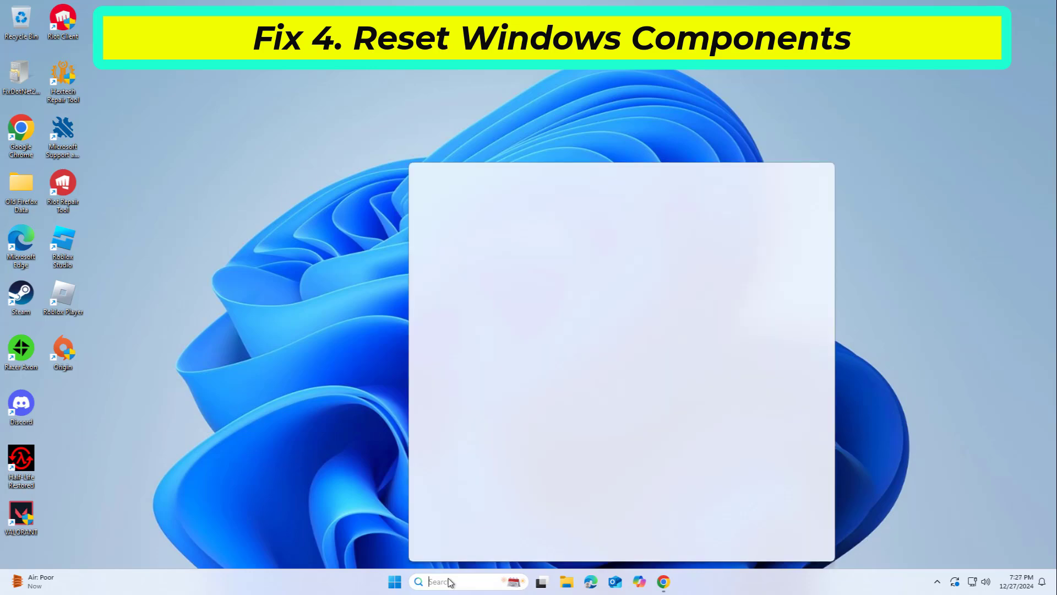
{"action": "type", "text": "notep"}
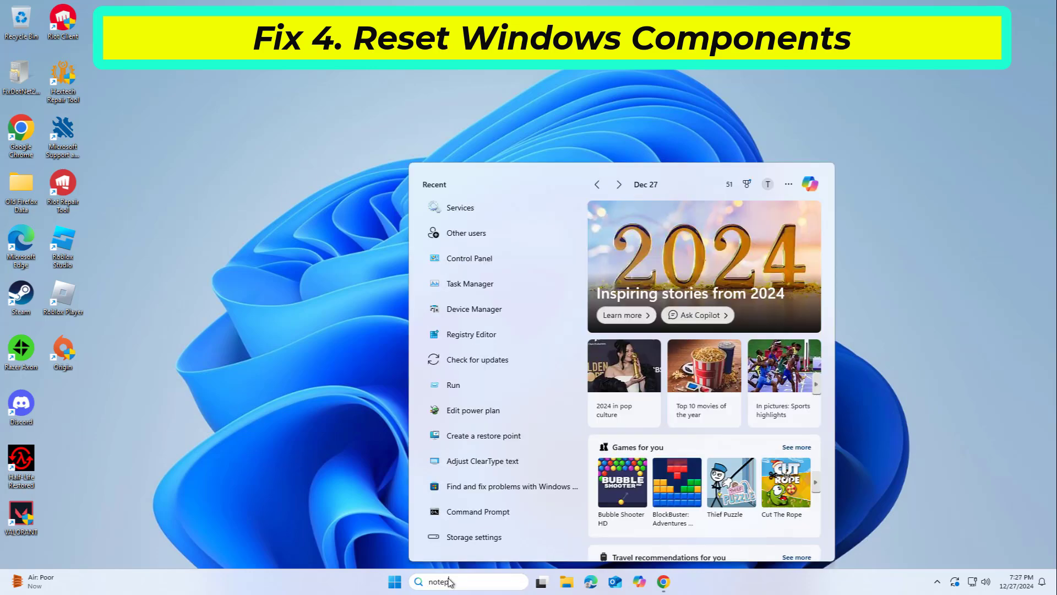
{"action": "type", "text": "ad"}
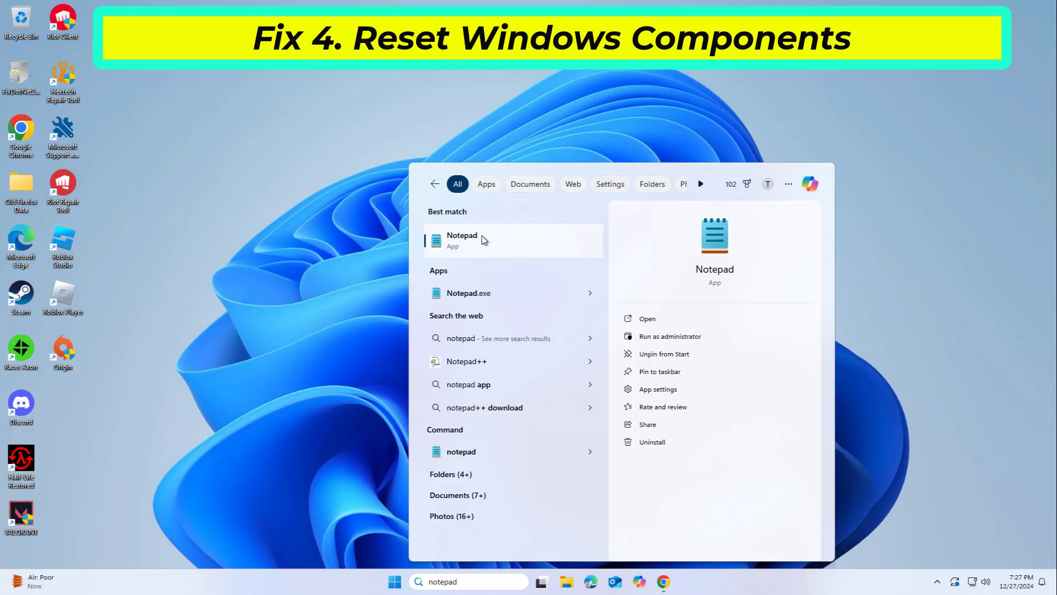
{"action": "left_click", "coordinate": [509, 237]}
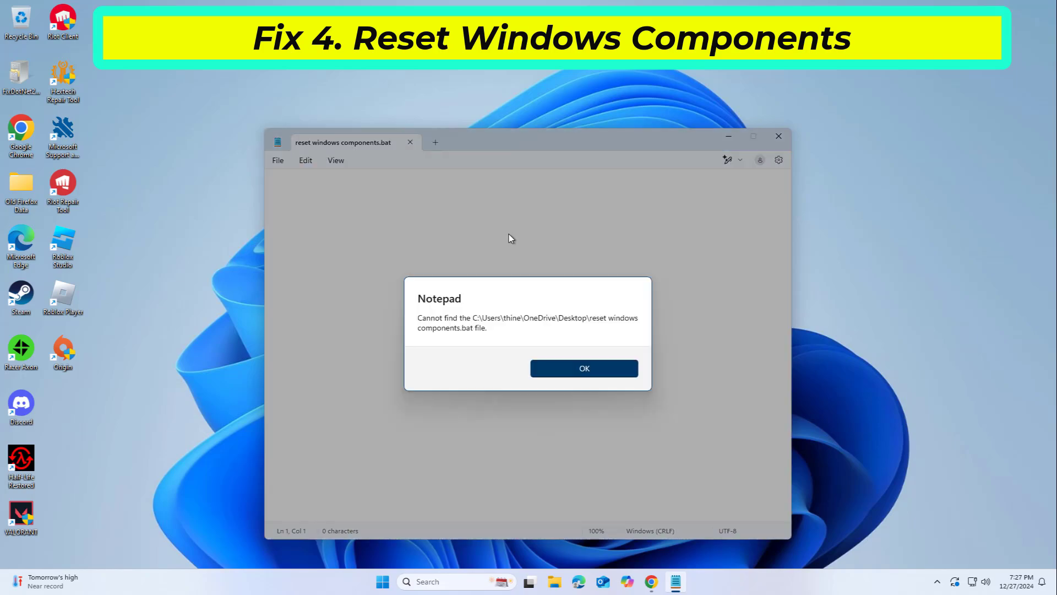
{"action": "left_click", "coordinate": [571, 368]}
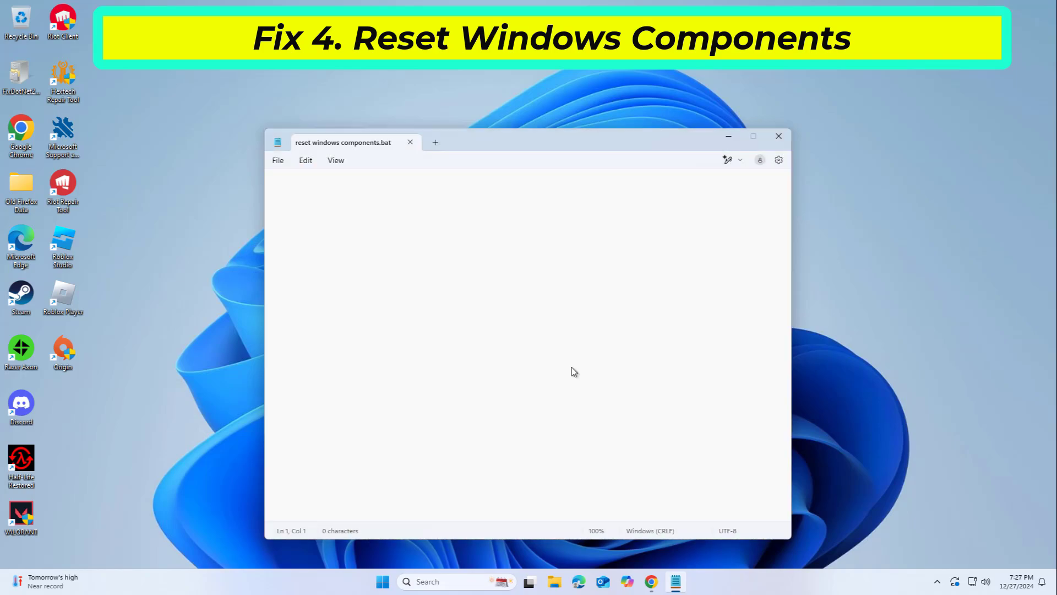
- Paste the Windows component reset script into Notepad, save it on the desktop as reset windows components.bat, and close Notepad
{"action": "right_click", "coordinate": [382, 236]}
{"action": "left_click", "coordinate": [422, 314]}
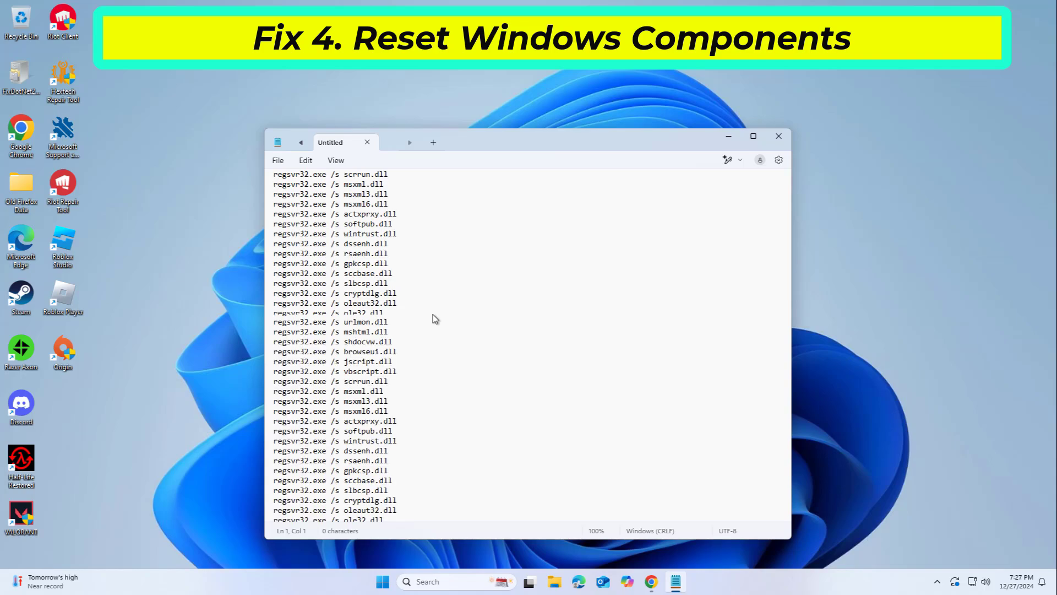
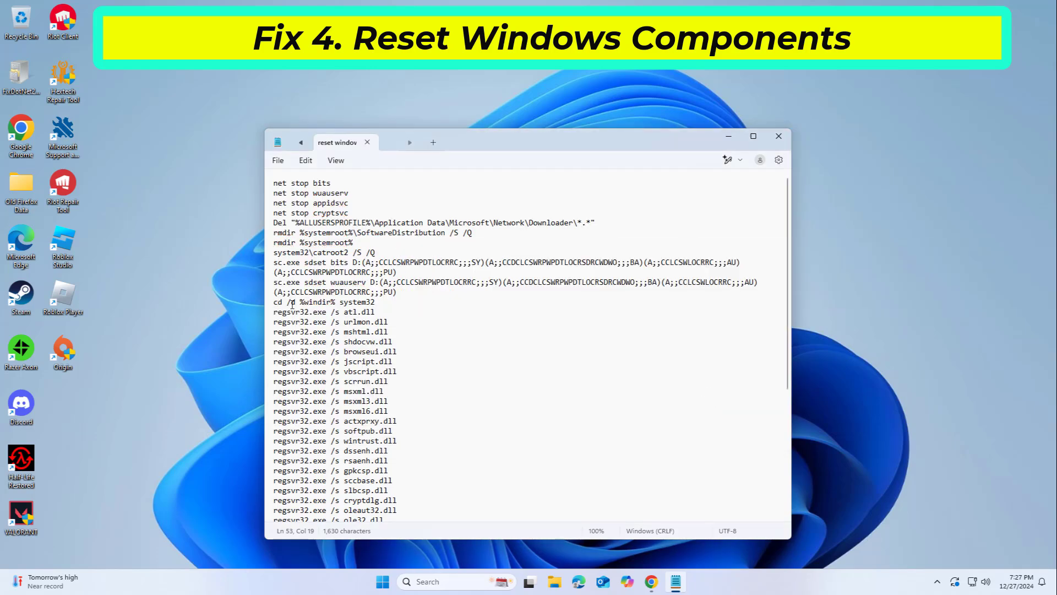
{"action": "left_click", "coordinate": [772, 139]}
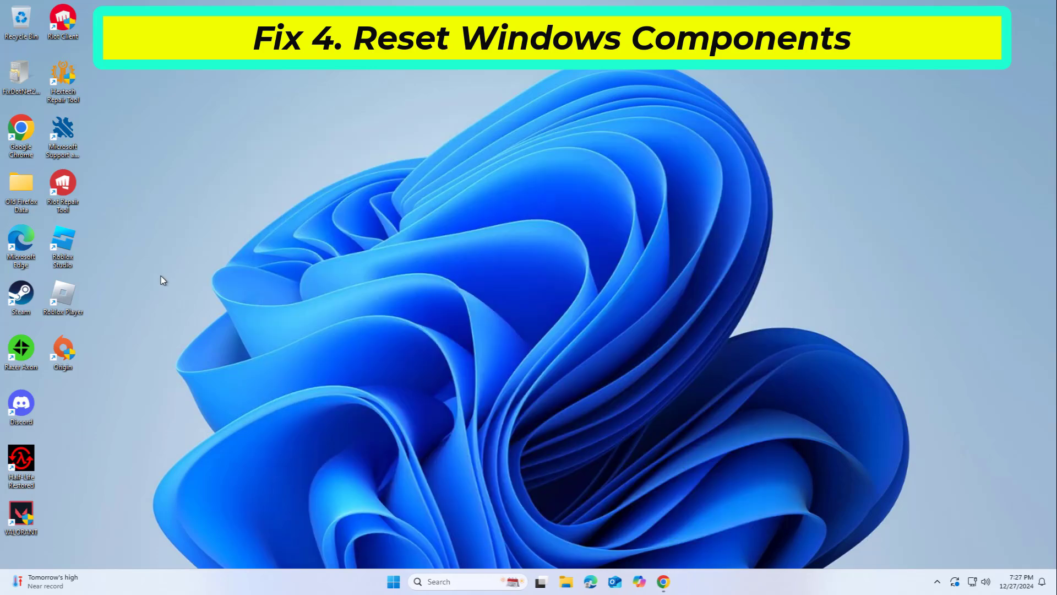
- Refresh the desktop and run the reset windows components batch file as administrator, allowing device changes and answering its file deletion prompt
{"action": "right_click", "coordinate": [148, 259]}
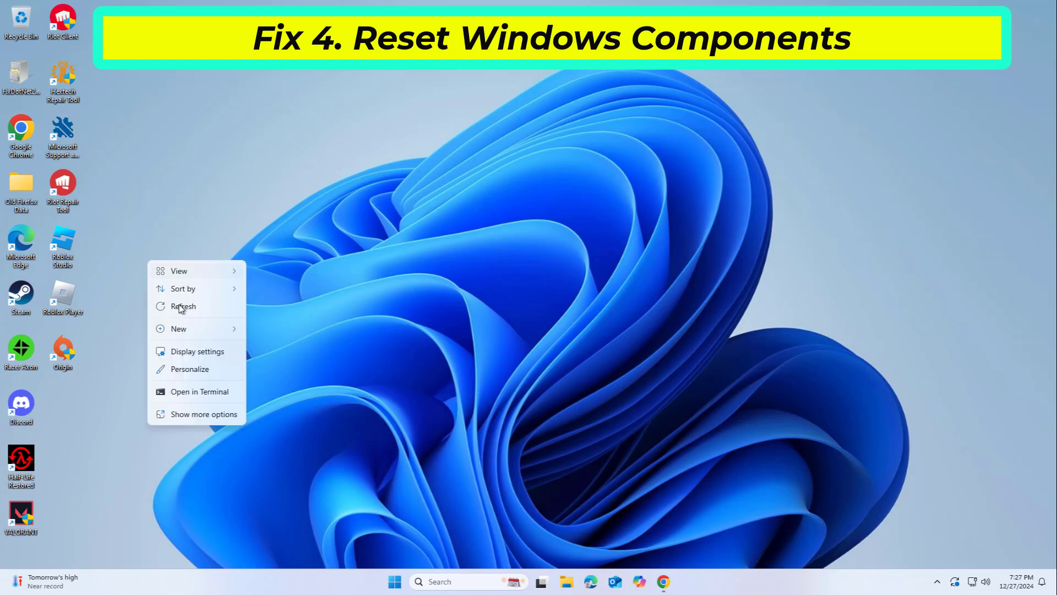
{"action": "left_click", "coordinate": [183, 309]}
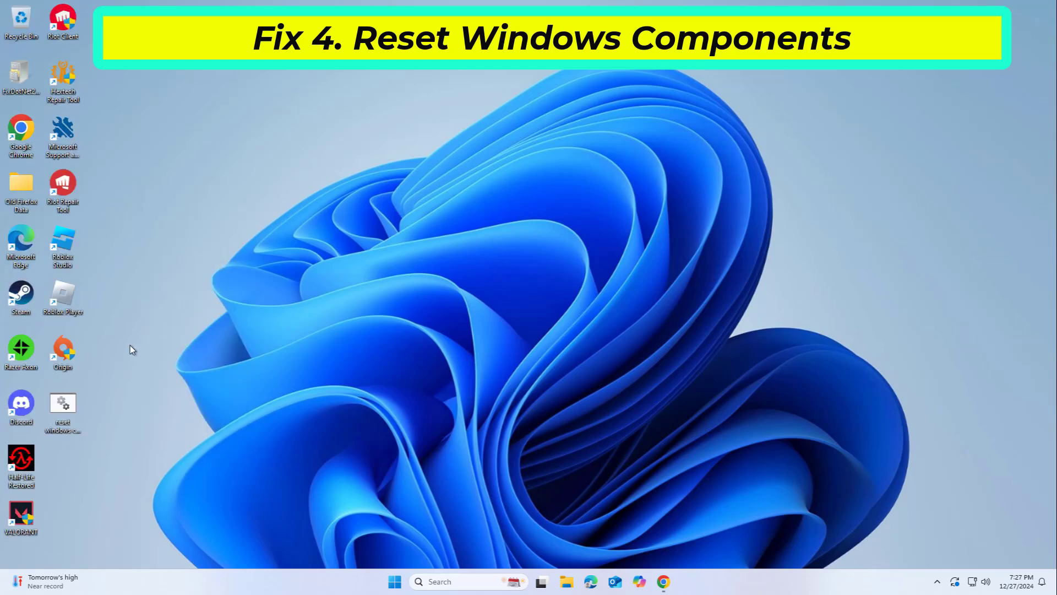
{"action": "right_click", "coordinate": [74, 401]}
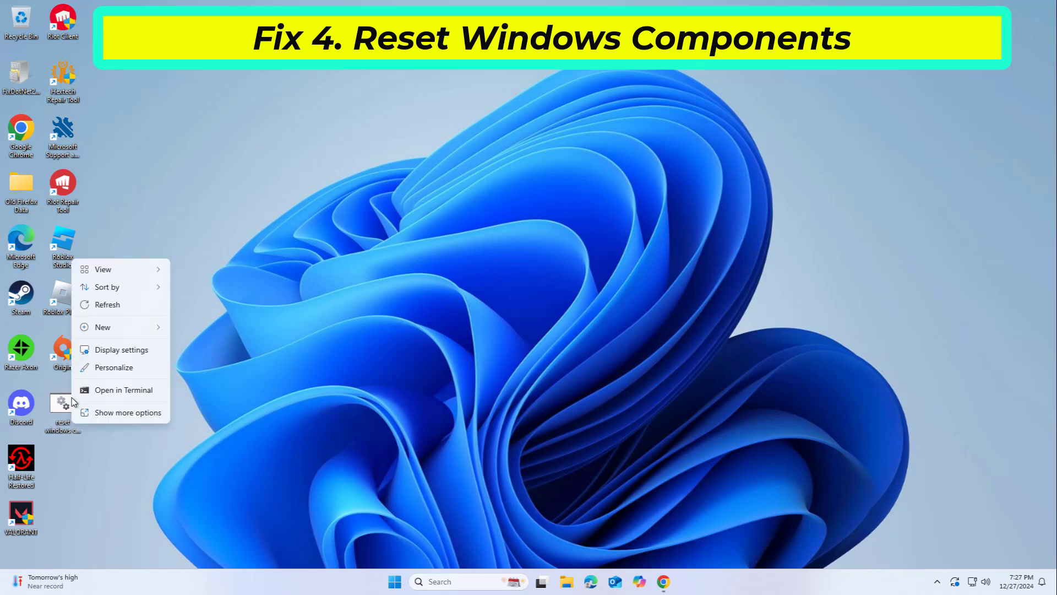
{"action": "left_click", "coordinate": [63, 411]}
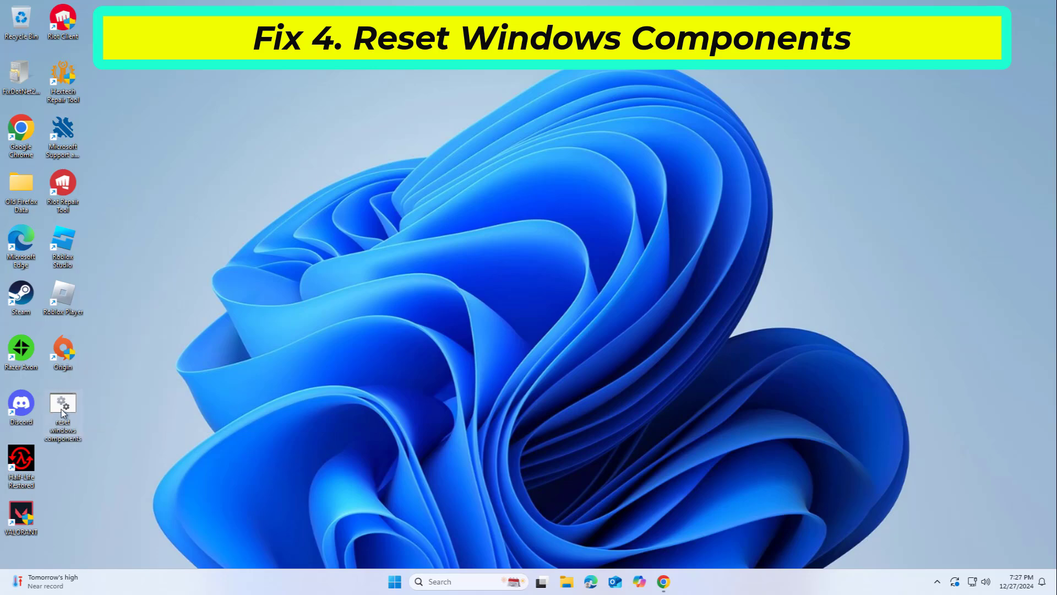
{"action": "right_click", "coordinate": [62, 411]}
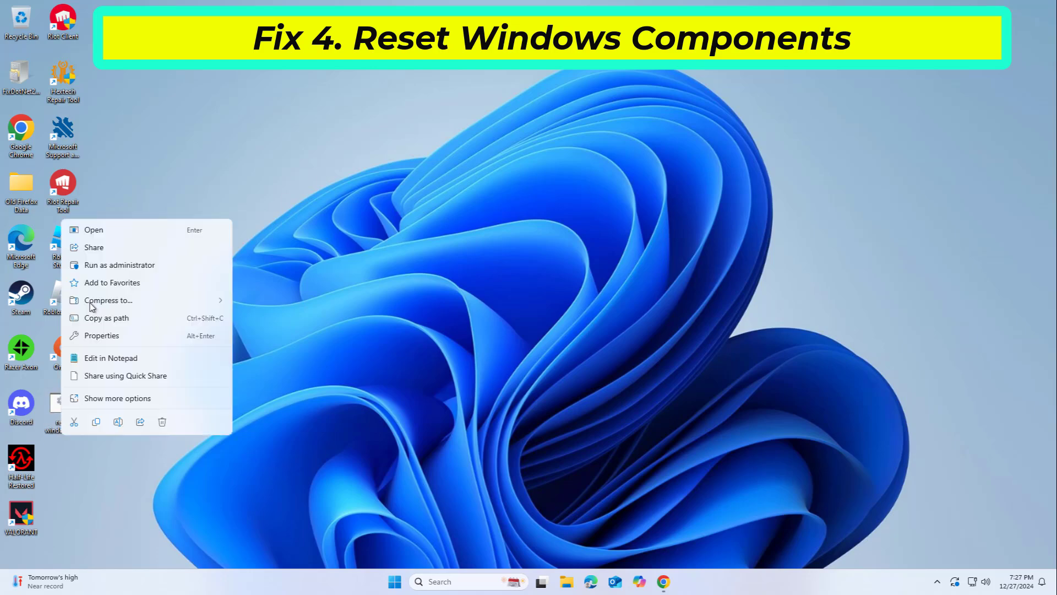
{"action": "left_click", "coordinate": [114, 263]}
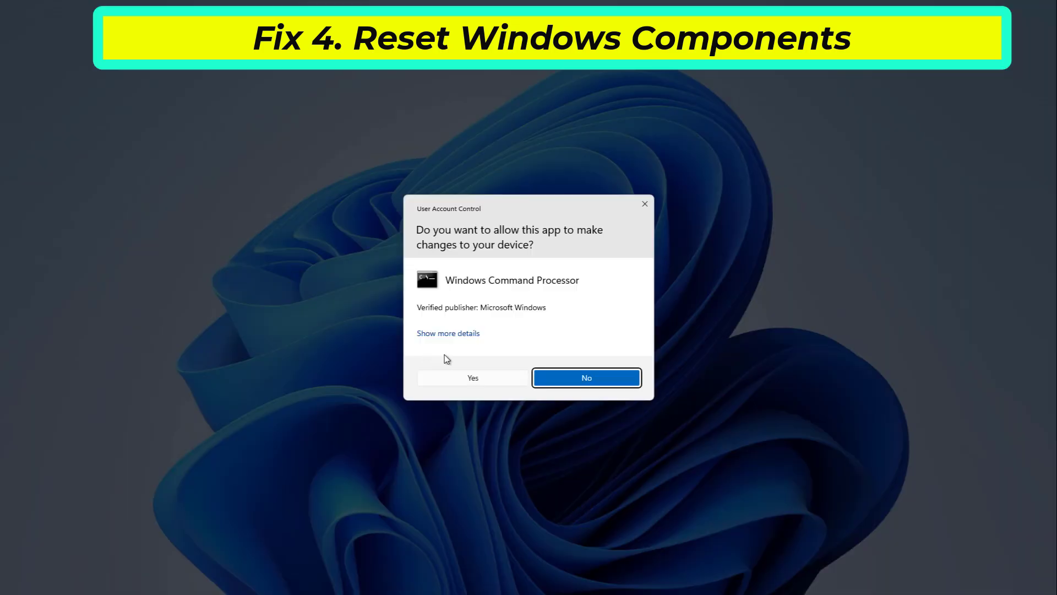
{"action": "left_click", "coordinate": [462, 378]}
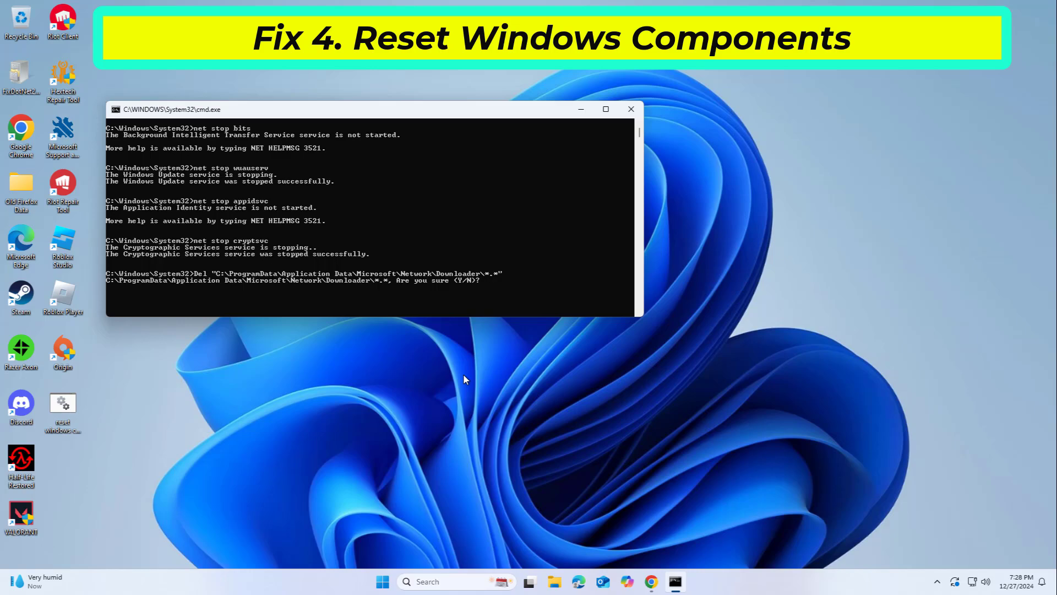
{"action": "key", "text": "Return"}
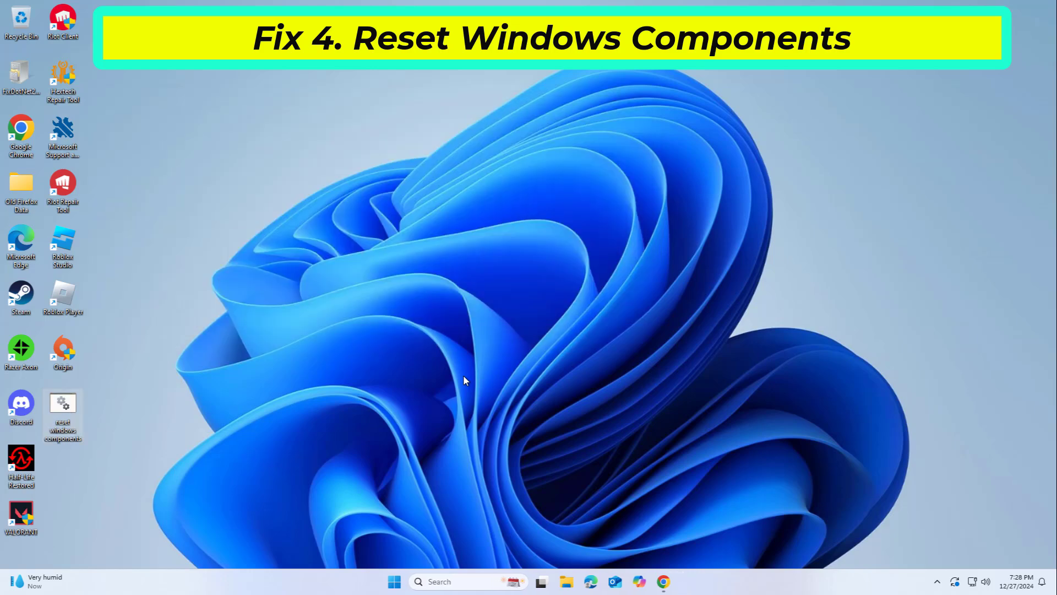
- Show the Restart option among the power options, and leave it without restarting the PC
{"action": "left_click", "coordinate": [395, 582]}
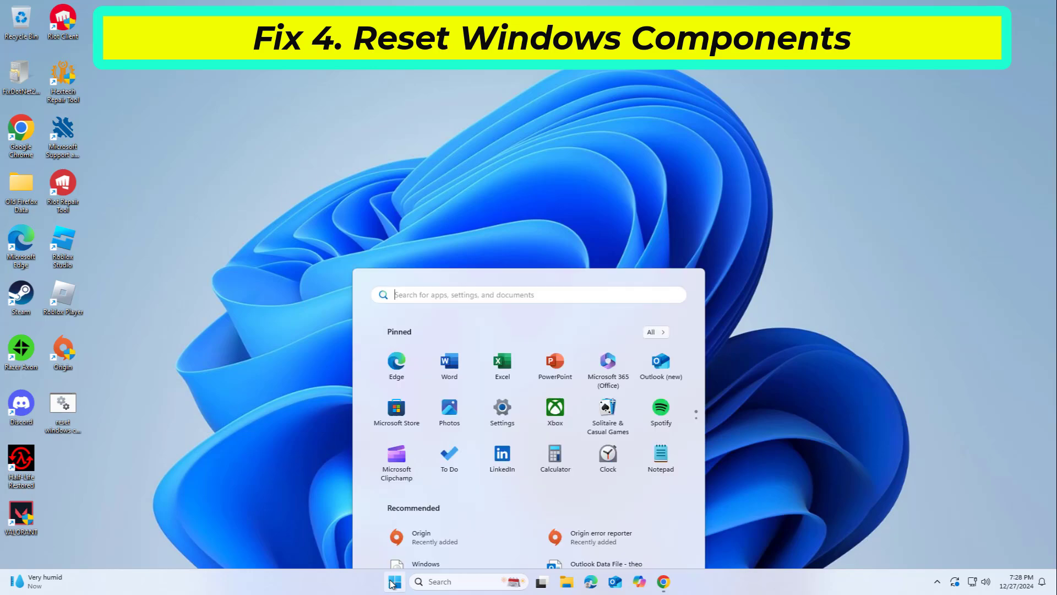
{"action": "left_click", "coordinate": [665, 543]}
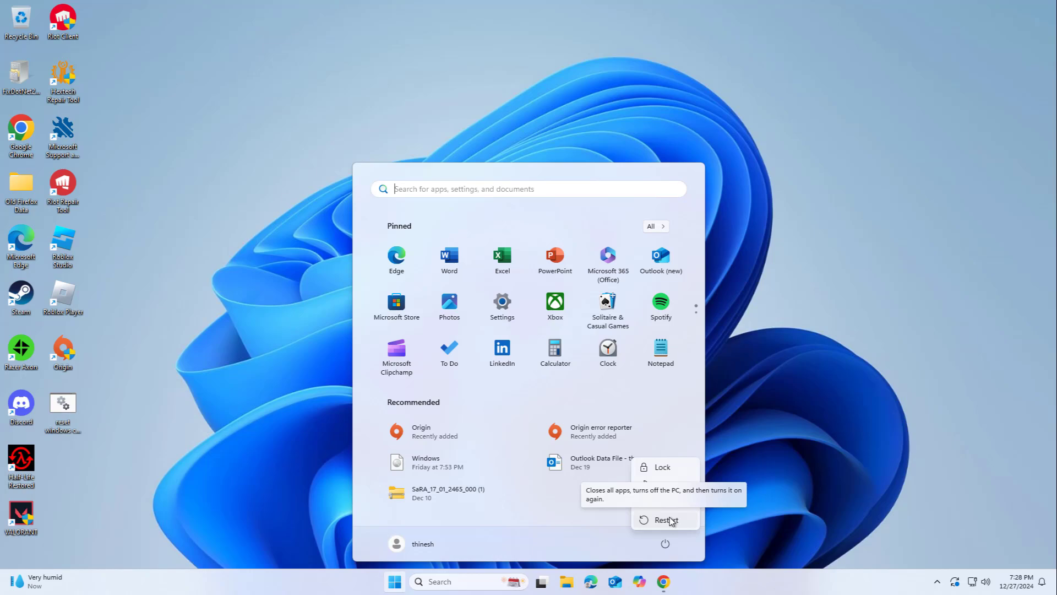
{"action": "left_click", "coordinate": [295, 130]}
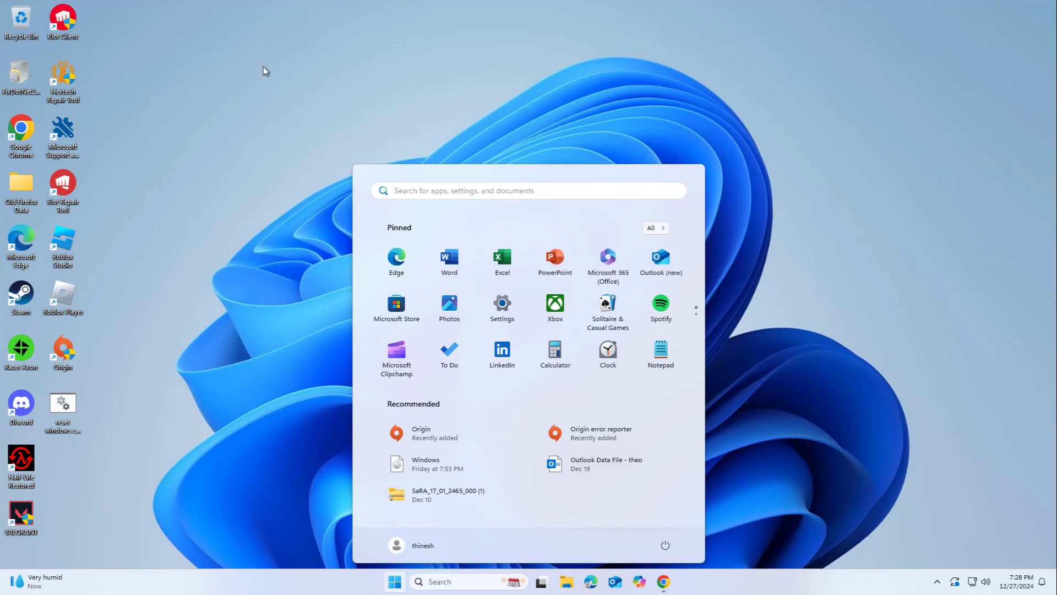